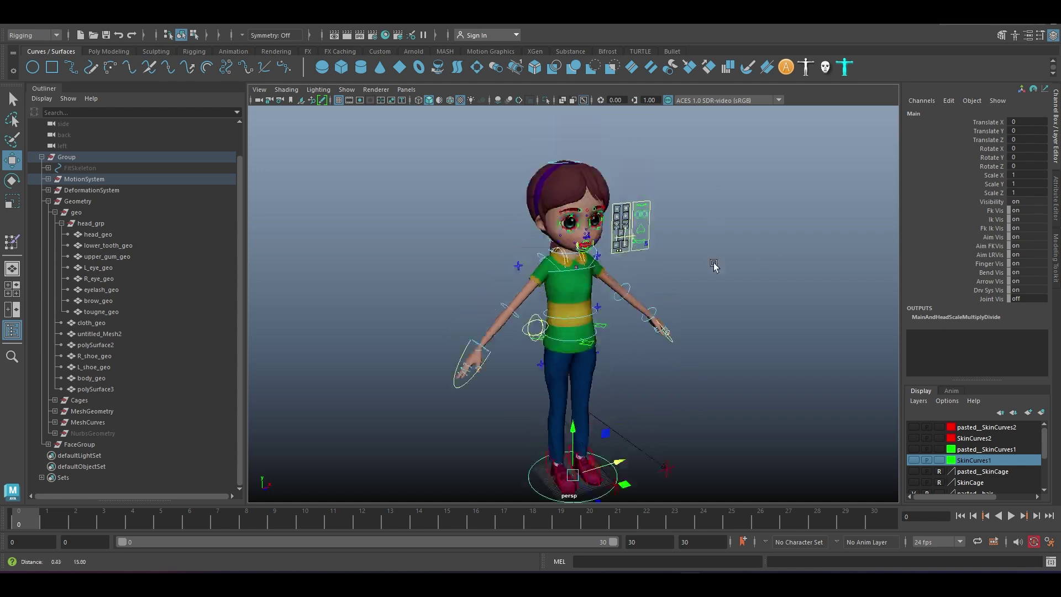
# Try rotating the FK shoulder and elbow controls of both arms to raise and bend them.
pyautogui.scroll(5, 569, 276)
pyautogui.click(594, 233)
pyautogui.press('e')
pyautogui.moveTo(572, 244); pyautogui.dragTo(498, 260)
pyautogui.click(715, 259)
pyautogui.click(520, 273)
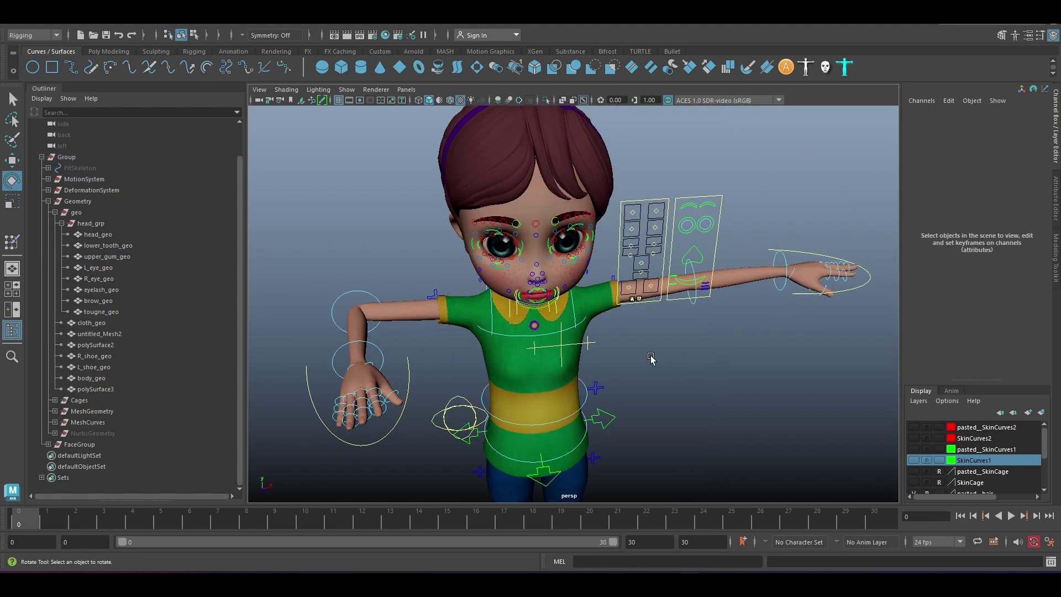
pyautogui.click(663, 272)
pyautogui.moveTo(663, 273); pyautogui.dragTo(675, 310)
# Try rotating the FKWrist_L control on the character's left hand.
pyautogui.click(368, 246)
pyautogui.keyDown('alt'); pyautogui.moveTo(367, 246); pyautogui.dragTo(309, 249); pyautogui.keyUp('alt')
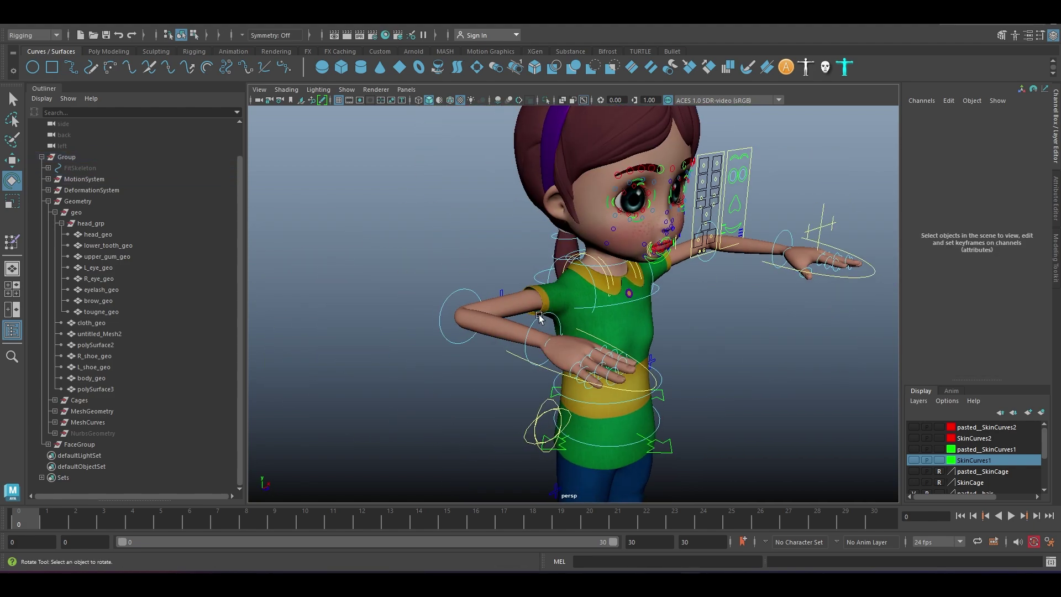
pyautogui.click(796, 259)
pyautogui.keyDown('alt'); pyautogui.moveTo(796, 259); pyautogui.dragTo(774, 265); pyautogui.keyUp('alt')
pyautogui.click(736, 293)
pyautogui.moveTo(735, 294); pyautogui.dragTo(574, 285)
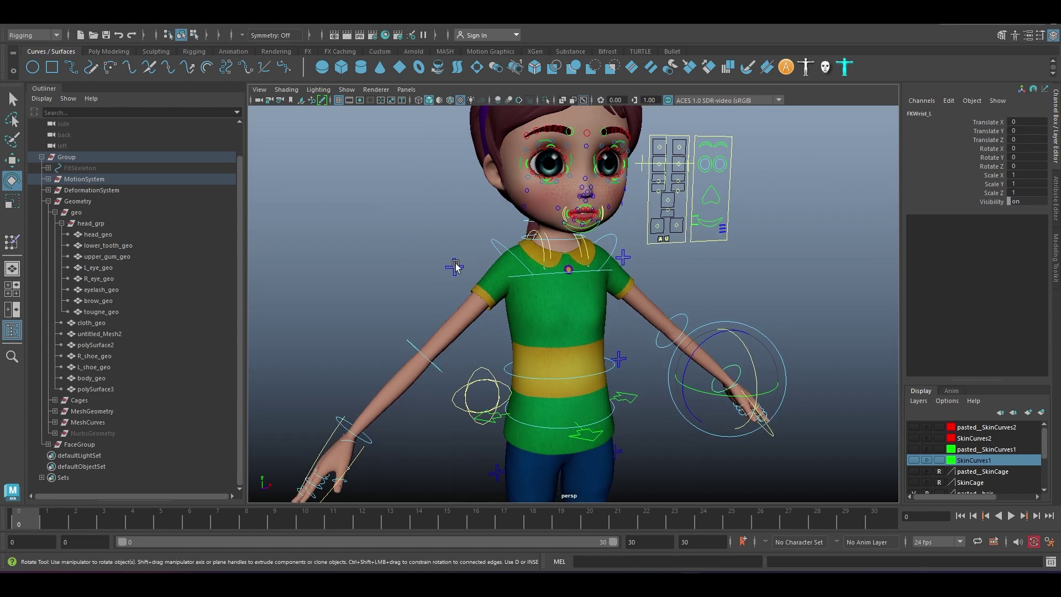
# Switch both arms from FK to IK through the FKIKBlend attributes of their shoulder controls.
pyautogui.click(454, 267)
pyautogui.press('Return')
pyautogui.click(623, 257)
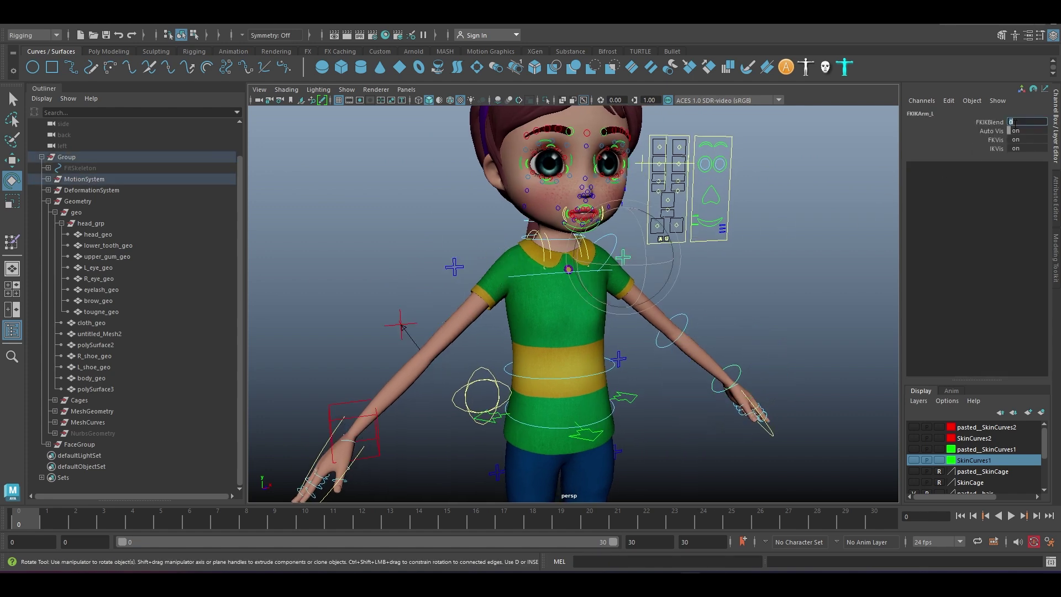
# Try moving the right arm with the IK control at its wrist.
pyautogui.click(354, 430)
pyautogui.press('w')
pyautogui.moveTo(353, 430); pyautogui.dragTo(608, 326)
pyautogui.click(580, 398)
pyautogui.keyDown('alt'); pyautogui.moveTo(580, 398); pyautogui.dragTo(690, 287); pyautogui.keyUp('alt')
pyautogui.click(683, 335)
# Adjust the right hand's Fingers_R attributes, with Cup at 2.6 and Ring curl at -0.4.
pyautogui.keyDown('alt'); pyautogui.moveTo(695, 250); pyautogui.dragTo(610, 438); pyautogui.keyUp('alt')
pyautogui.click(611, 438)
pyautogui.scroll(3, 548, 287)
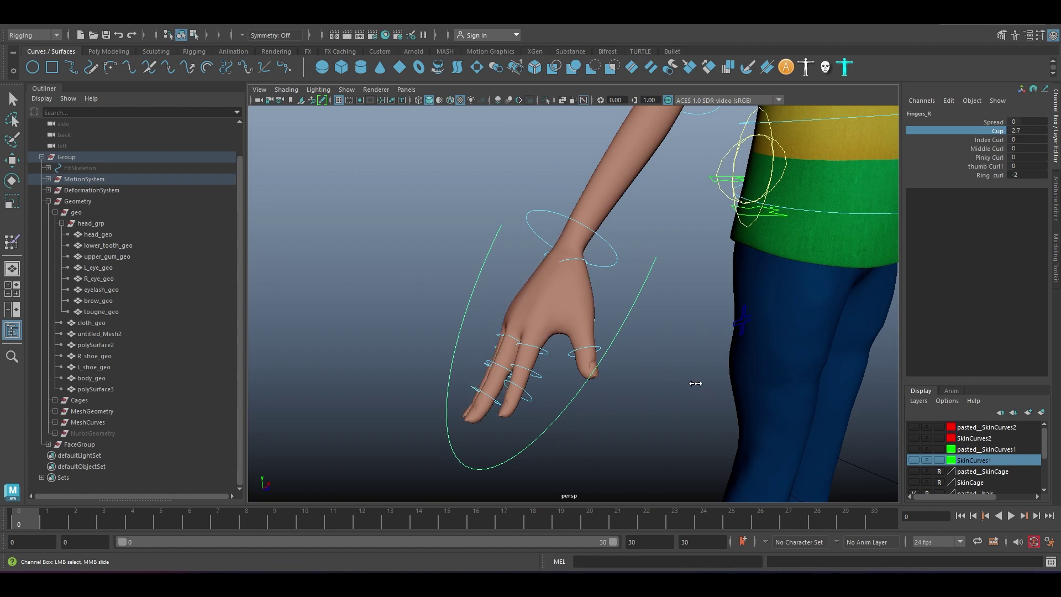
pyautogui.moveTo(695, 383); pyautogui.dragTo(688, 384, button='middle')
pyautogui.keyDown('alt'); pyautogui.moveTo(687, 384); pyautogui.dragTo(637, 401); pyautogui.keyUp('alt')
pyautogui.hotkey('ctrl', 'z')
pyautogui.keyDown('alt'); pyautogui.moveTo(829, 272); pyautogui.dragTo(793, 322); pyautogui.keyUp('alt')
pyautogui.moveTo(792, 322); pyautogui.dragTo(990, 148, button='middle')
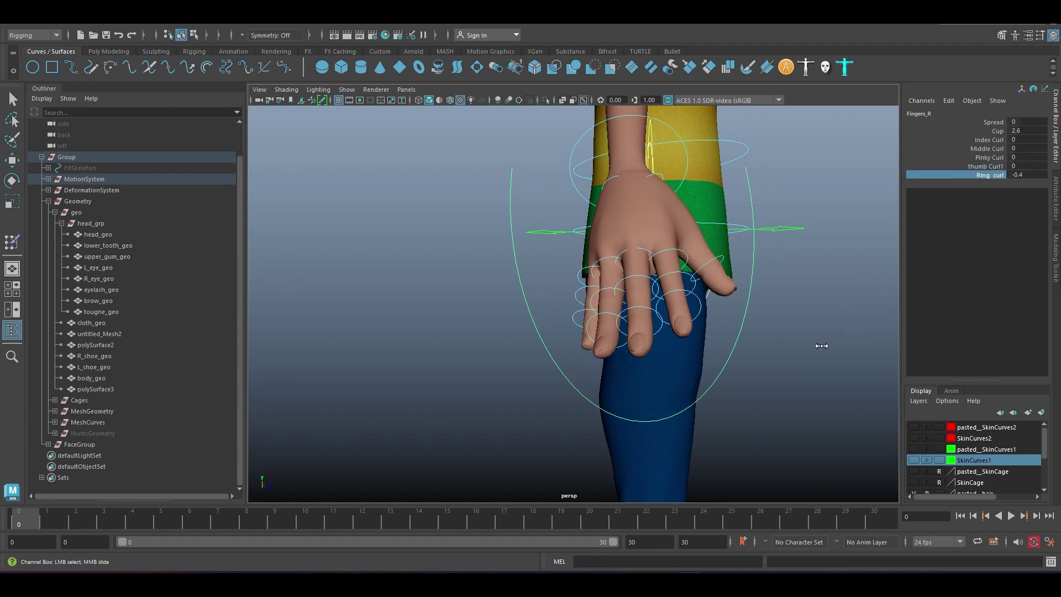
pyautogui.keyDown('alt'); pyautogui.moveTo(800, 322); pyautogui.dragTo(675, 289); pyautogui.keyUp('alt')
# Try the Spread and Cup attributes of the Fingers_L control on the left hand.
pyautogui.click(674, 289)
pyautogui.click(992, 121)
pyautogui.moveTo(757, 287); pyautogui.dragTo(779, 288, button='middle')
pyautogui.hotkey('ctrl', 'z')
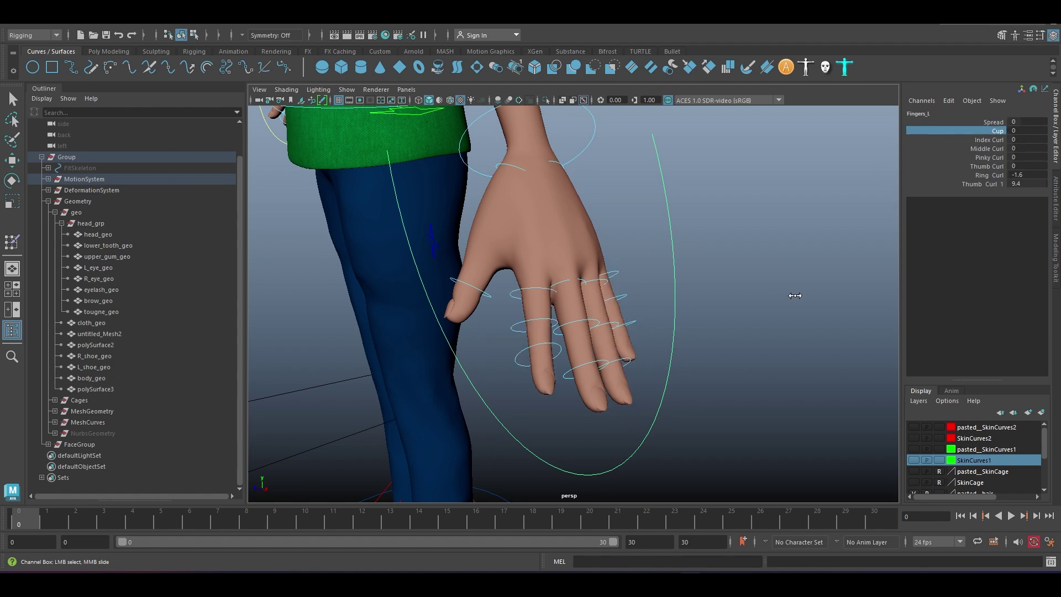
pyautogui.keyDown('alt'); pyautogui.moveTo(761, 297); pyautogui.dragTo(849, 203); pyautogui.keyUp('alt')
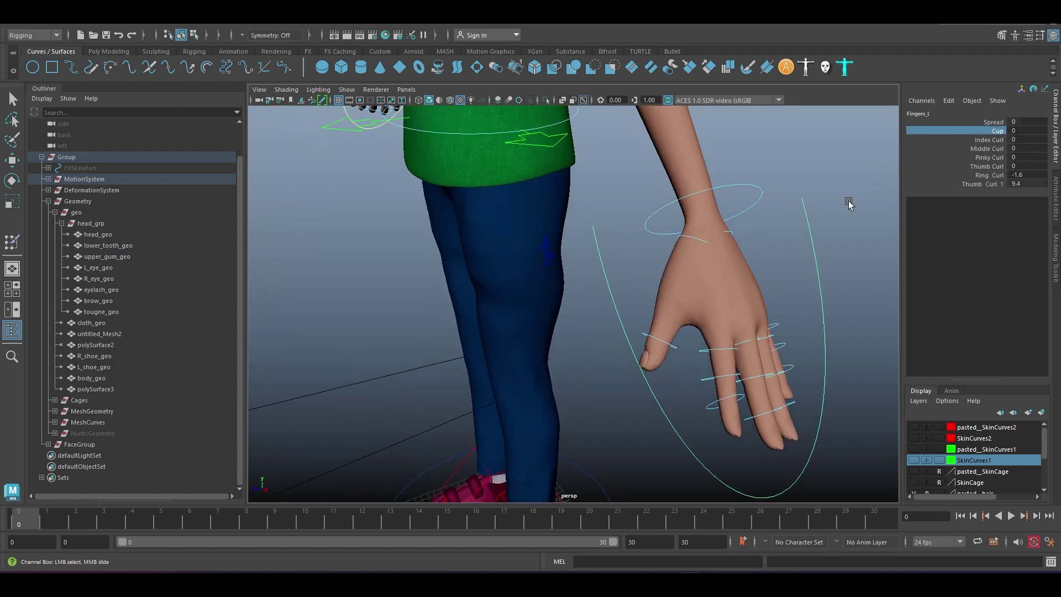
pyautogui.keyDown('alt'); pyautogui.moveTo(825, 278); pyautogui.dragTo(795, 298); pyautogui.keyUp('alt')
pyautogui.moveTo(796, 299); pyautogui.dragTo(804, 327, button='middle')
pyautogui.hotkey('ctrl', 'z')
# Exercise the left hand's Middle, Pinky and Thumb curl attributes, with Thumb Curl 1 at -0.9.
pyautogui.click(989, 149)
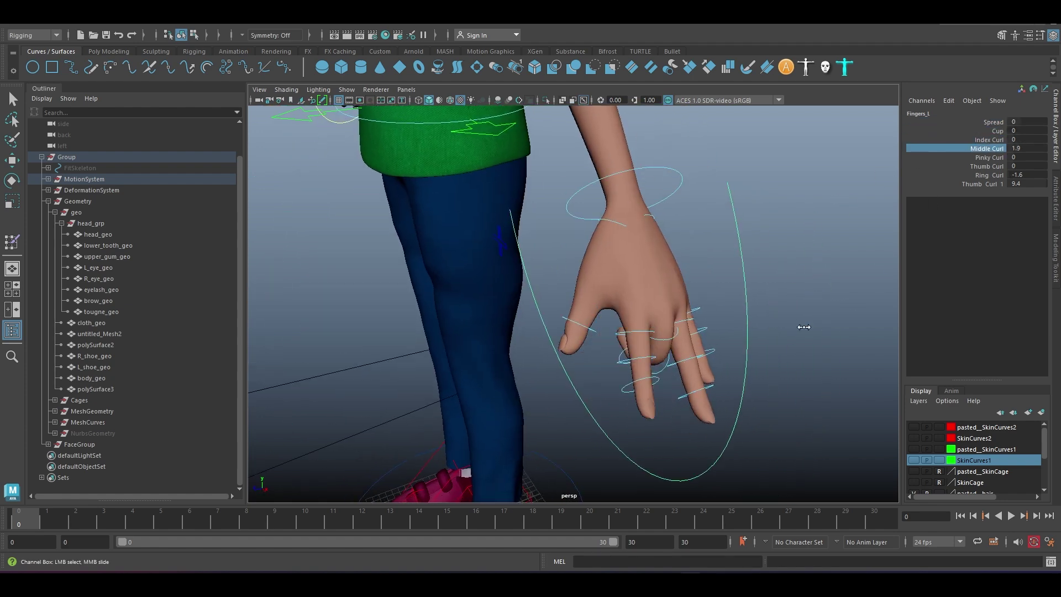
pyautogui.click(989, 157)
pyautogui.keyDown('alt'); pyautogui.moveTo(829, 301); pyautogui.dragTo(791, 337); pyautogui.keyUp('alt')
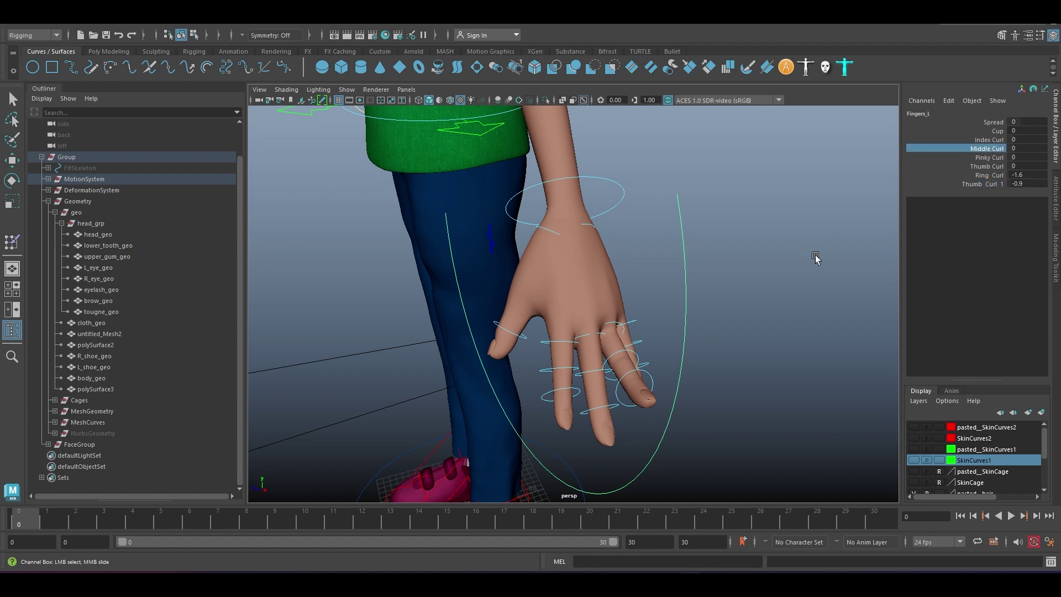
pyautogui.moveTo(749, 316); pyautogui.dragTo(774, 316, button='middle')
# Try rotating the FKNeck_M control to tilt and turn the head.
pyautogui.keyDown('alt'); pyautogui.moveTo(774, 316); pyautogui.dragTo(708, 418, button='right'); pyautogui.keyUp('alt')
pyautogui.keyDown('alt'); pyautogui.moveTo(796, 313); pyautogui.dragTo(773, 376, button='middle'); pyautogui.keyUp('alt')
pyautogui.click(567, 298)
pyautogui.press('e')
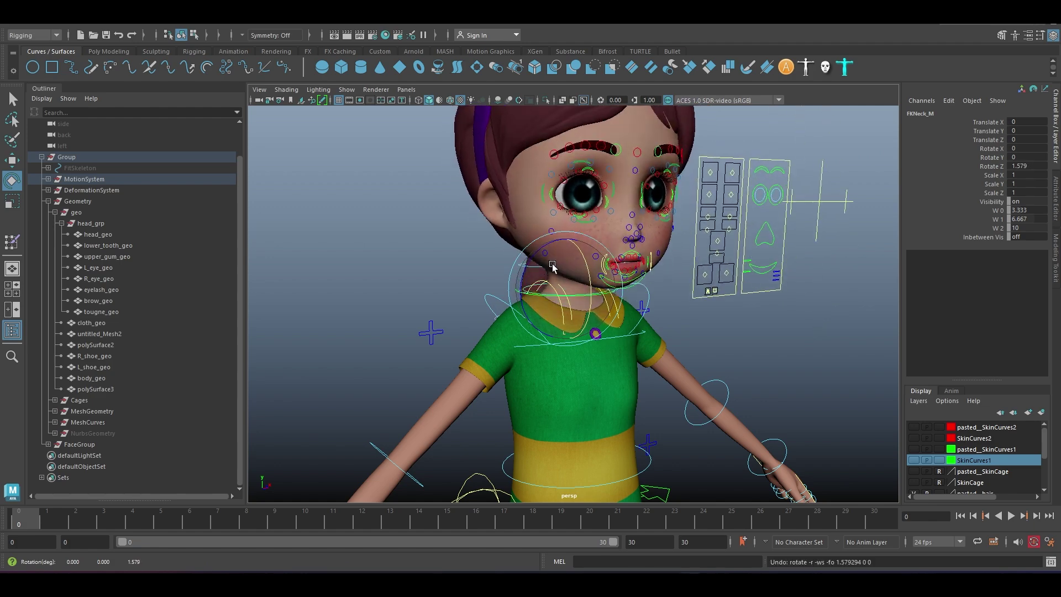
pyautogui.keyDown('alt'); pyautogui.moveTo(539, 256); pyautogui.dragTo(488, 263); pyautogui.keyUp('alt')
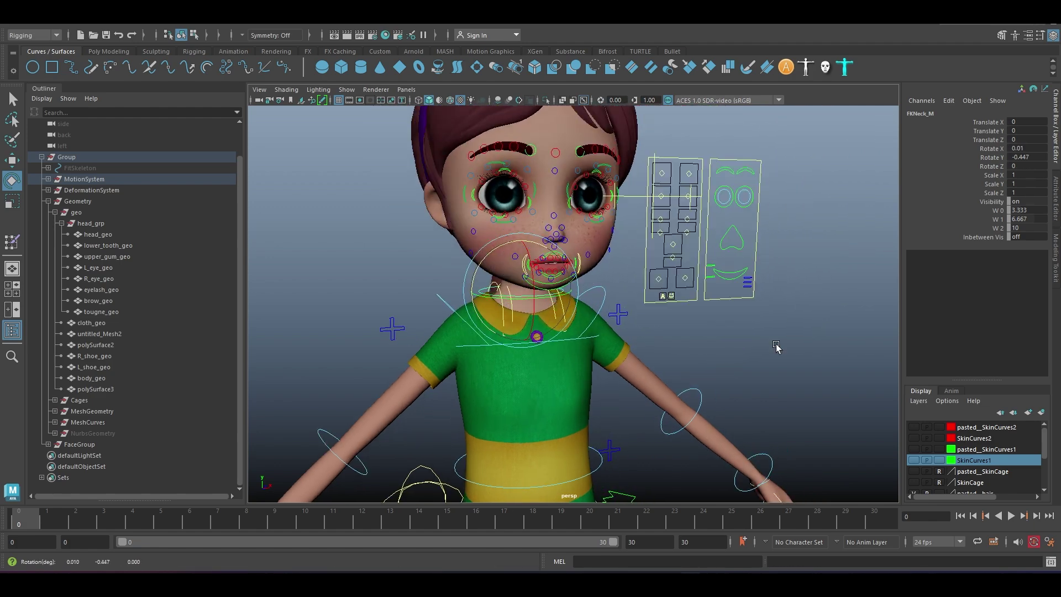
pyautogui.keyDown('alt'); pyautogui.moveTo(757, 367); pyautogui.dragTo(519, 315); pyautogui.keyUp('alt')
pyautogui.click(710, 331)
pyautogui.click(634, 374)
pyautogui.keyDown('alt'); pyautogui.moveTo(553, 359); pyautogui.dragTo(635, 387); pyautogui.keyUp('alt')
pyautogui.click(644, 391)
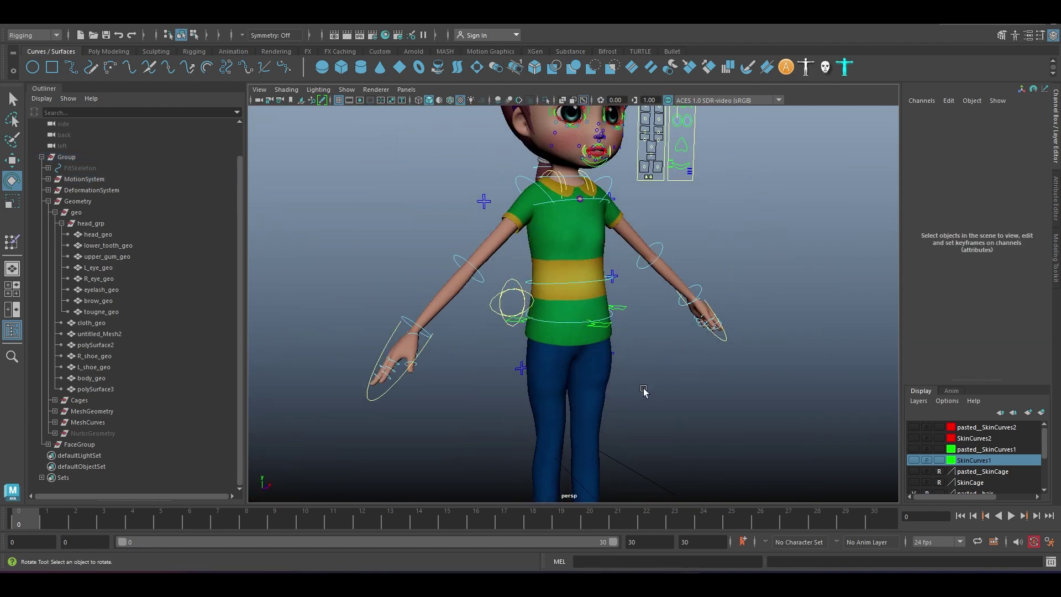
# Try moving and rotating the FKRoot_M control at the hips.
pyautogui.scroll(3, 607, 343)
pyautogui.click(570, 324)
pyautogui.press('w')
pyautogui.scroll(-3, 561, 311)
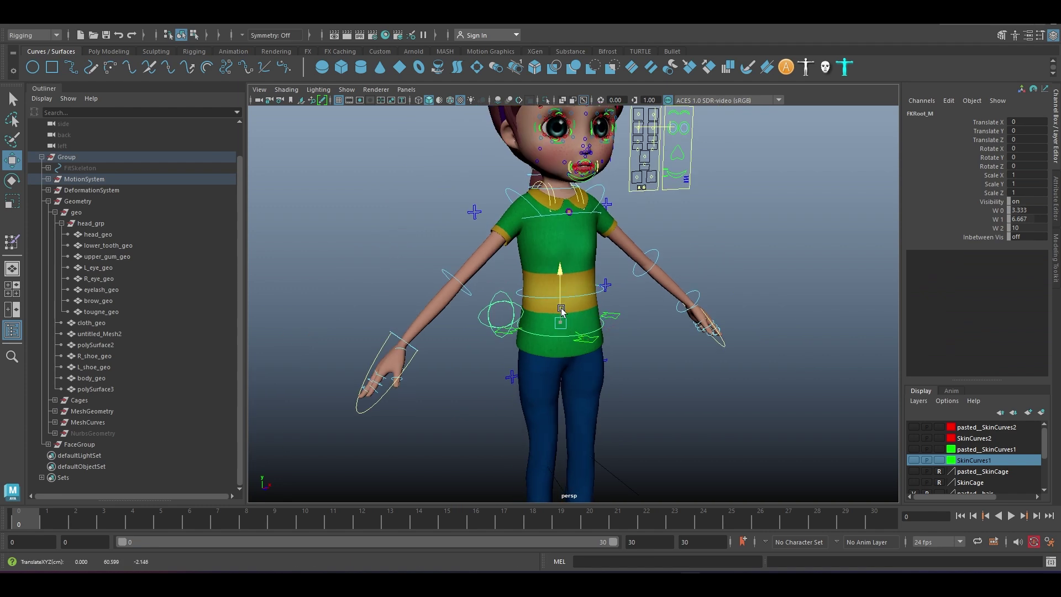
pyautogui.scroll(2, 561, 311)
pyautogui.press('e')
pyautogui.moveTo(563, 332); pyautogui.dragTo(485, 330)
pyautogui.hotkey('ctrl', 'z')
pyautogui.hotkey('ctrl', 'z')
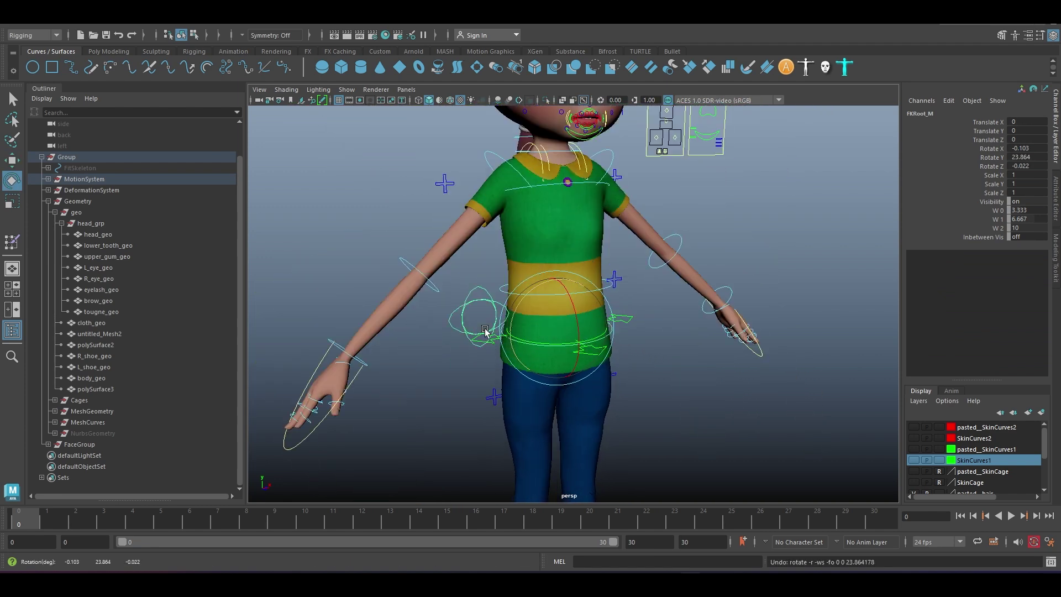
# Try lowering the body about 11.2 units in Y and tilting it about 18 degrees in X with RootX_M.
pyautogui.click(485, 330)
pyautogui.moveTo(433, 294)
pyautogui.mouseDown()
pyautogui.moveTo(443, 292)
pyautogui.moveTo(432, 303)
pyautogui.mouseUp()
pyautogui.click(703, 367)
pyautogui.click(575, 246)
pyautogui.press('w')
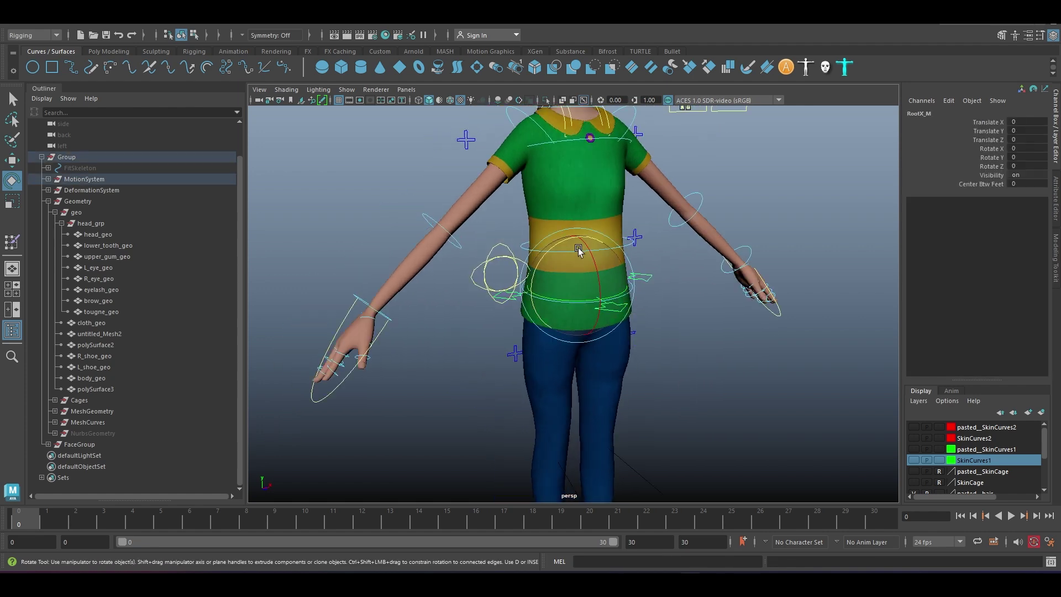
pyautogui.moveTo(575, 246); pyautogui.dragTo(632, 304)
pyautogui.press('e')
pyautogui.hotkey('ctrl', 'z')
pyautogui.hotkey('ctrl', 'z')
pyautogui.hotkey('ctrl', 'z')
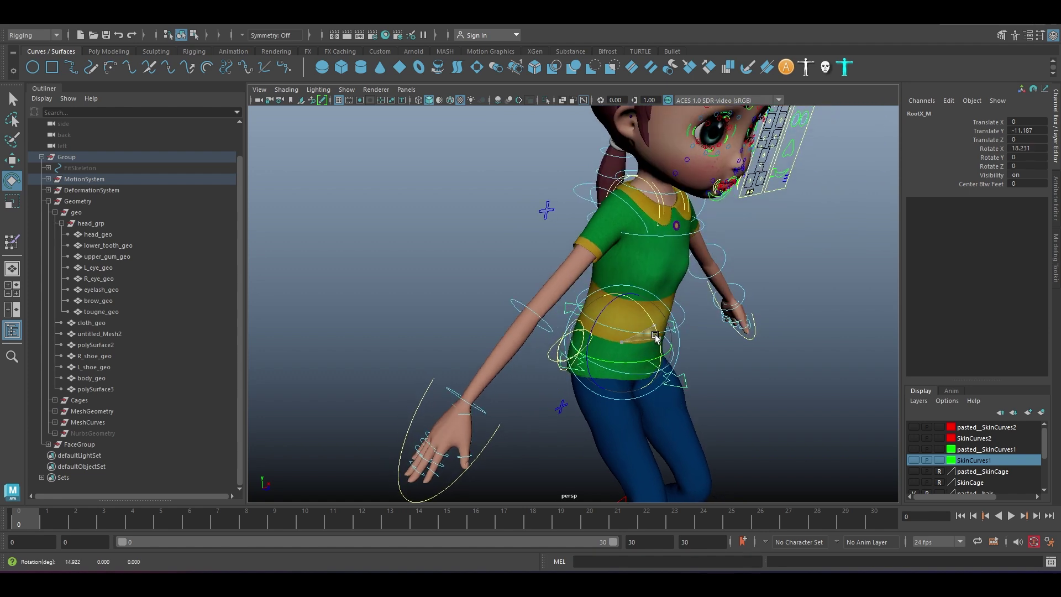
# Try the Roll, Rock and Swivel attributes of the IKLeg_R control on the right foot.
pyautogui.keyDown('alt'); pyautogui.moveTo(744, 357); pyautogui.dragTo(746, 248, button='middle'); pyautogui.keyUp('alt')
pyautogui.click(631, 334)
pyautogui.press('w')
pyautogui.keyDown('alt'); pyautogui.moveTo(631, 334); pyautogui.dragTo(609, 398, button='middle'); pyautogui.keyUp('alt')
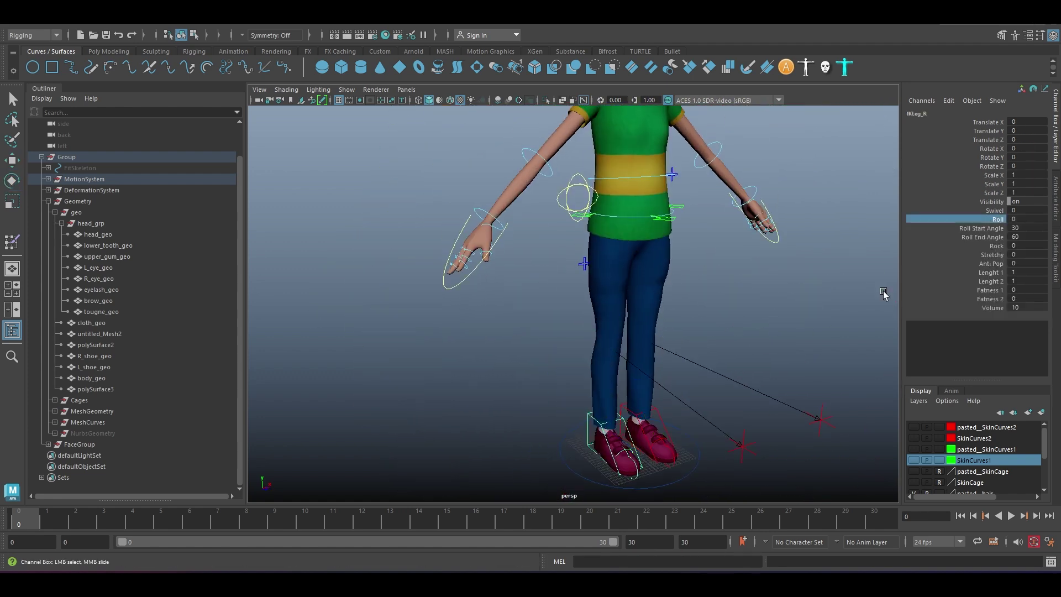
pyautogui.keyDown('alt'); pyautogui.moveTo(883, 294); pyautogui.dragTo(712, 405, button='right'); pyautogui.keyUp('alt')
pyautogui.keyDown('alt'); pyautogui.moveTo(618, 412); pyautogui.dragTo(764, 408); pyautogui.keyUp('alt')
pyautogui.keyDown('alt'); pyautogui.moveTo(716, 373); pyautogui.dragTo(549, 383); pyautogui.keyUp('alt')
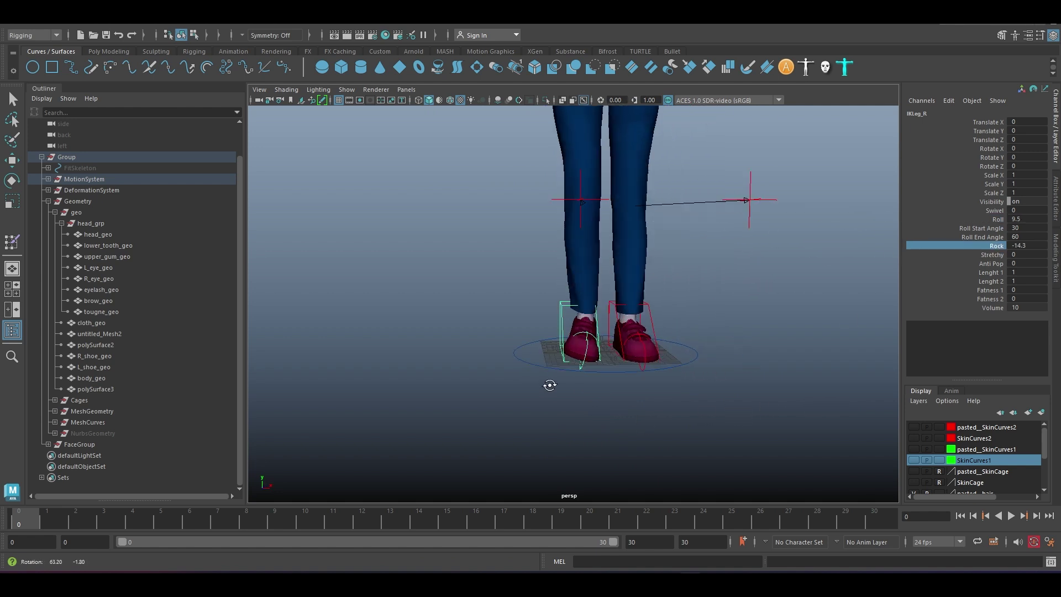
pyautogui.moveTo(549, 384); pyautogui.dragTo(713, 442, button='middle')
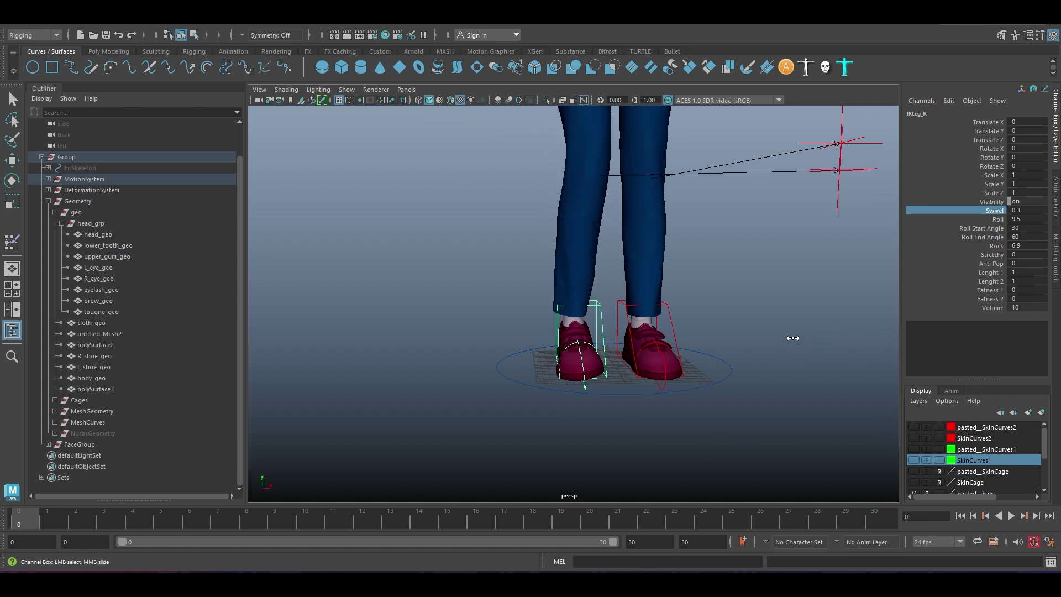
pyautogui.moveTo(793, 337); pyautogui.dragTo(788, 320, button='middle')
pyautogui.scroll(-2, 812, 386)
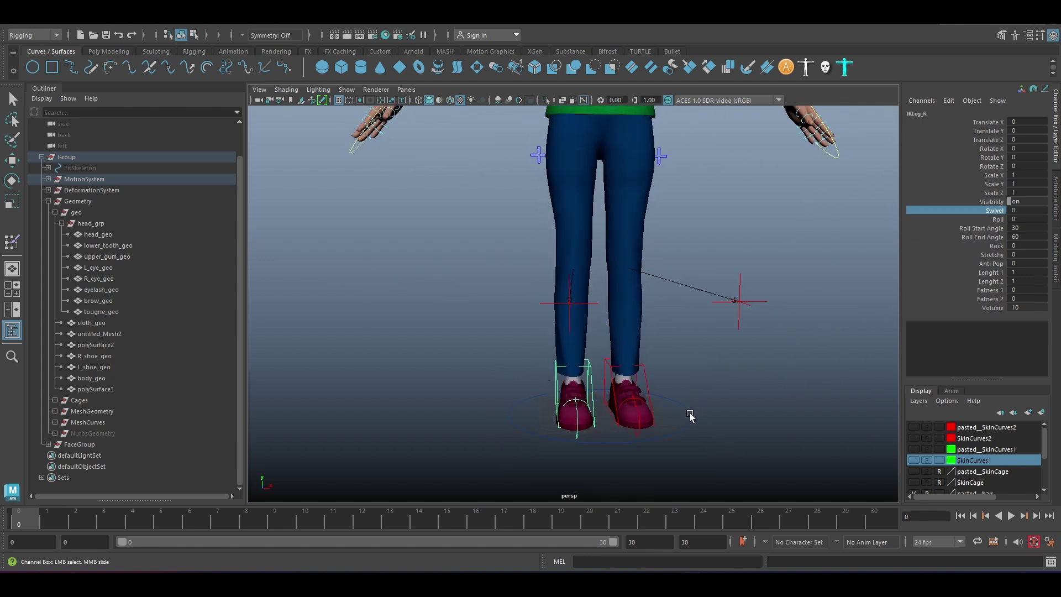
# Try the Swivel, Roll and Rock attributes of the IKLeg_L control on the left foot.
pyautogui.click(646, 385)
pyautogui.press('w')
pyautogui.keyDown('alt'); pyautogui.moveTo(645, 385); pyautogui.dragTo(730, 376); pyautogui.keyUp('alt')
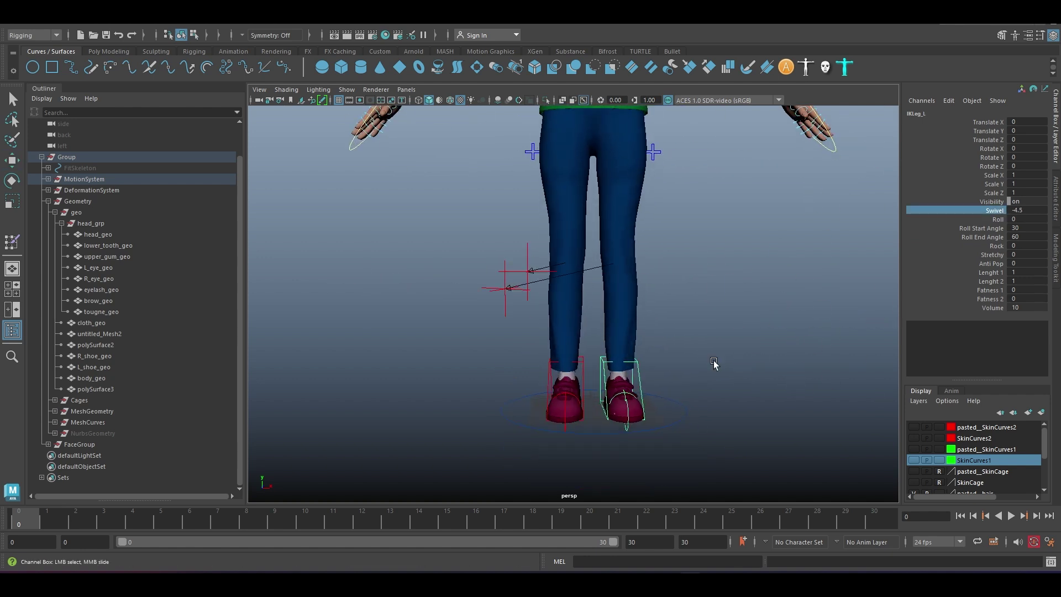
pyautogui.keyDown('alt'); pyautogui.moveTo(862, 381); pyautogui.dragTo(670, 390); pyautogui.keyUp('alt')
pyautogui.moveTo(670, 391); pyautogui.dragTo(640, 391, button='middle')
pyautogui.keyDown('alt'); pyautogui.moveTo(661, 391); pyautogui.dragTo(619, 409); pyautogui.keyUp('alt')
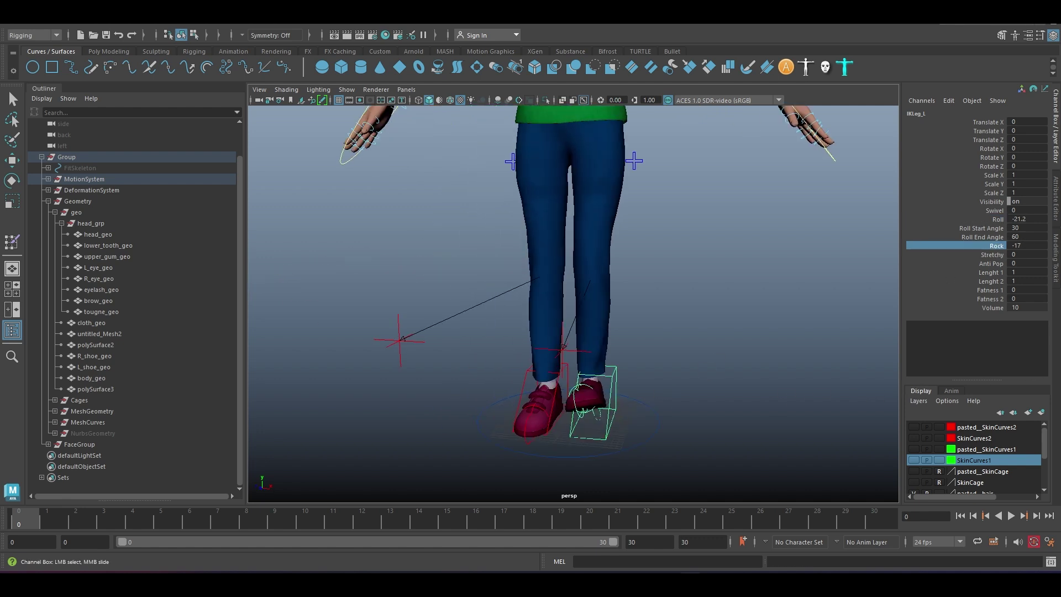
pyautogui.moveTo(619, 409); pyautogui.dragTo(992, 401, button='middle')
pyautogui.keyDown('alt'); pyautogui.moveTo(635, 387); pyautogui.dragTo(691, 381); pyautogui.keyUp('alt')
# Try lifting each foot forward with its IK leg control to bend the knees.
pyautogui.click(604, 382)
pyautogui.press('w')
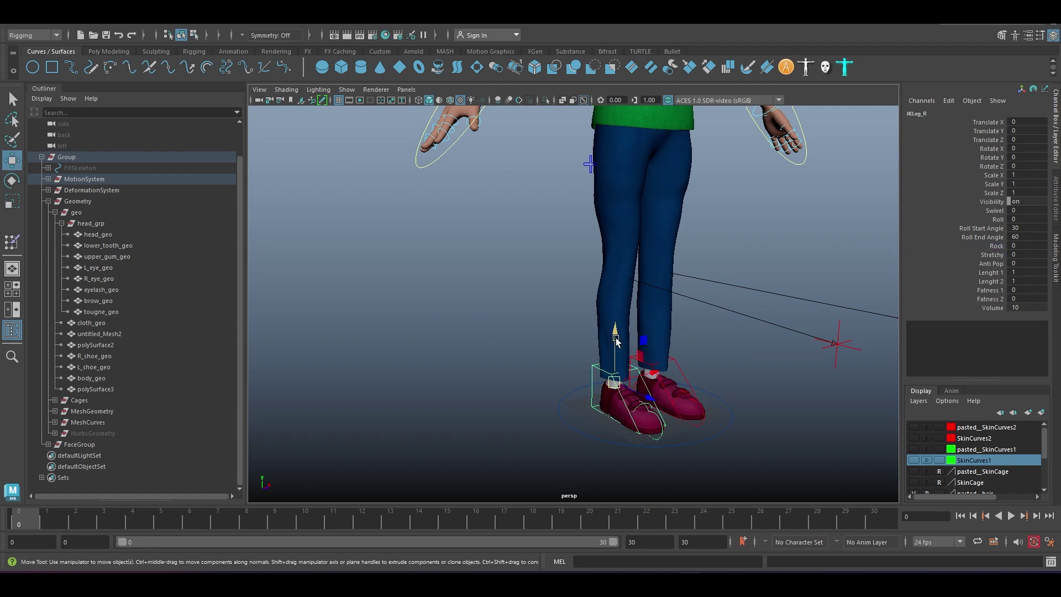
pyautogui.moveTo(679, 387)
pyautogui.mouseDown(button='middle')
pyautogui.moveTo(686, 329)
pyautogui.moveTo(686, 375)
pyautogui.mouseUp(button='middle')
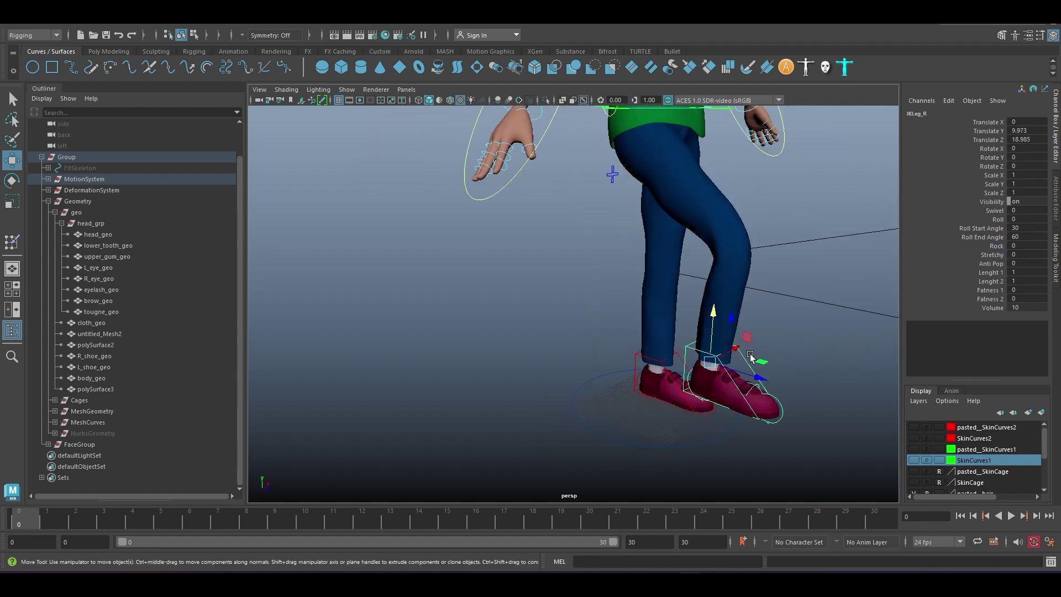
pyautogui.keyDown('alt'); pyautogui.moveTo(686, 376); pyautogui.dragTo(635, 382); pyautogui.keyUp('alt')
pyautogui.click(572, 412)
pyautogui.keyDown('alt'); pyautogui.moveTo(572, 412); pyautogui.dragTo(669, 327); pyautogui.keyUp('alt')
pyautogui.hotkey('ctrl', 'z')
pyautogui.hotkey('ctrl', 'z')
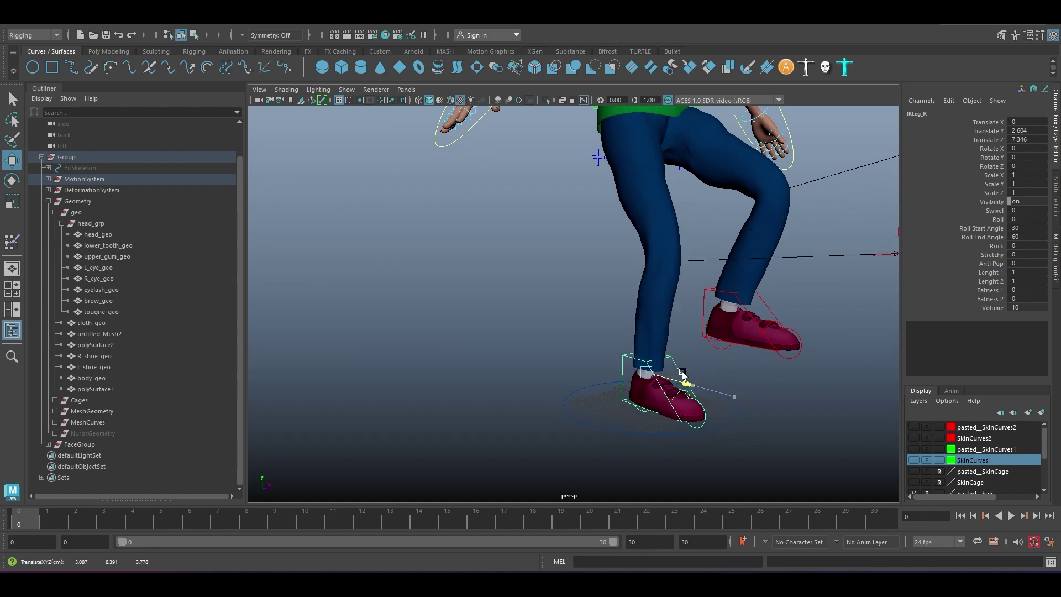
# Switch both legs from IK to FK through the FKIKBlend attributes of their hip-side controls.
pyautogui.keyDown('alt'); pyautogui.moveTo(684, 377); pyautogui.dragTo(710, 353); pyautogui.keyUp('alt')
pyautogui.keyDown('alt'); pyautogui.moveTo(710, 354); pyautogui.dragTo(721, 423, button='middle'); pyautogui.keyUp('alt')
pyautogui.click(540, 239)
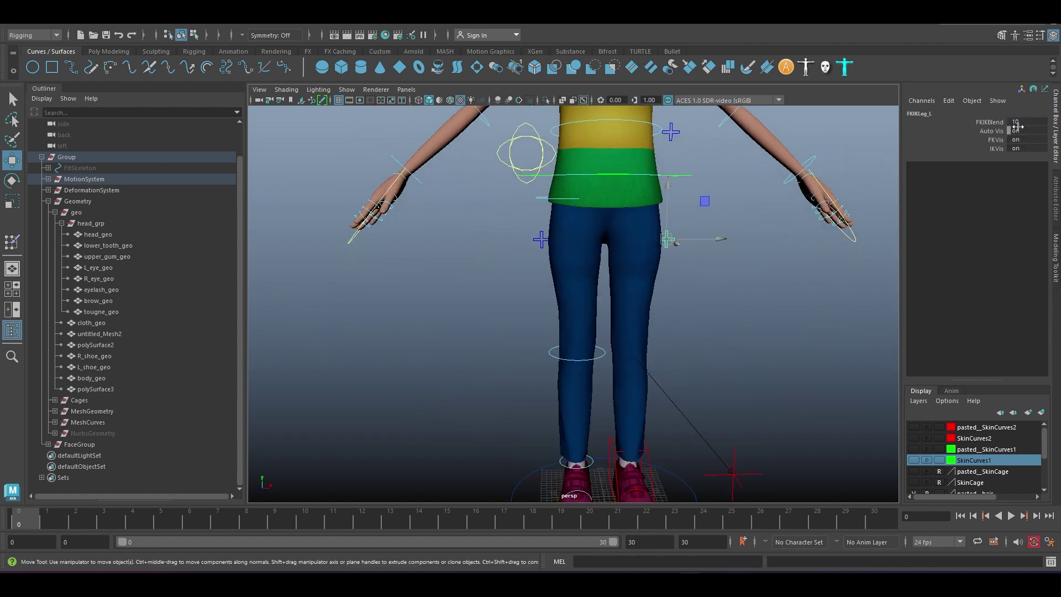
pyautogui.click(725, 305)
pyautogui.keyDown('alt'); pyautogui.moveTo(663, 339); pyautogui.dragTo(641, 351); pyautogui.keyUp('alt')
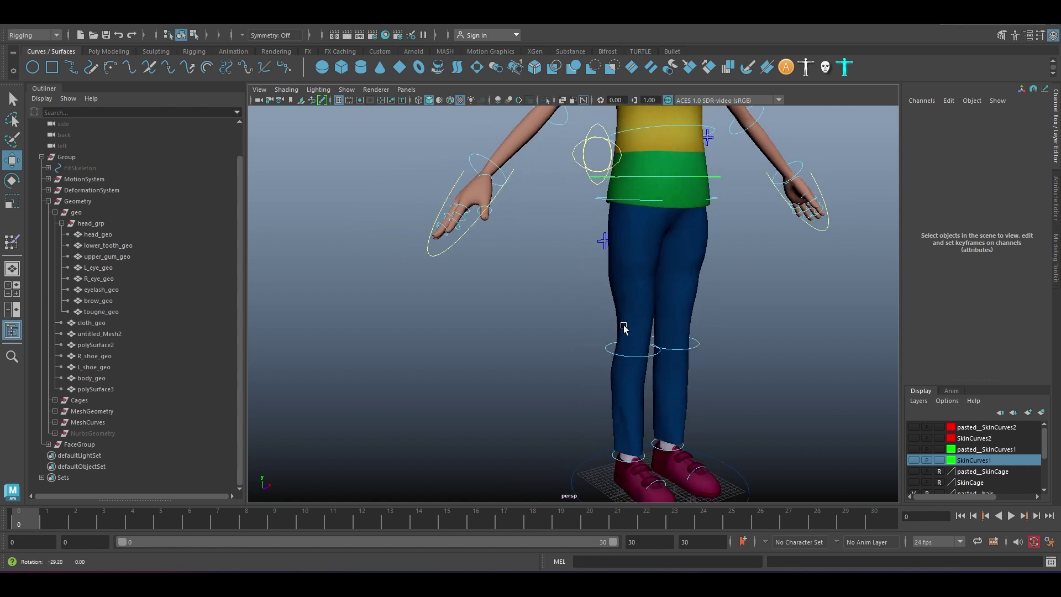
# Try bending both knees backward by rotating their FK knee controls.
pyautogui.click(641, 351)
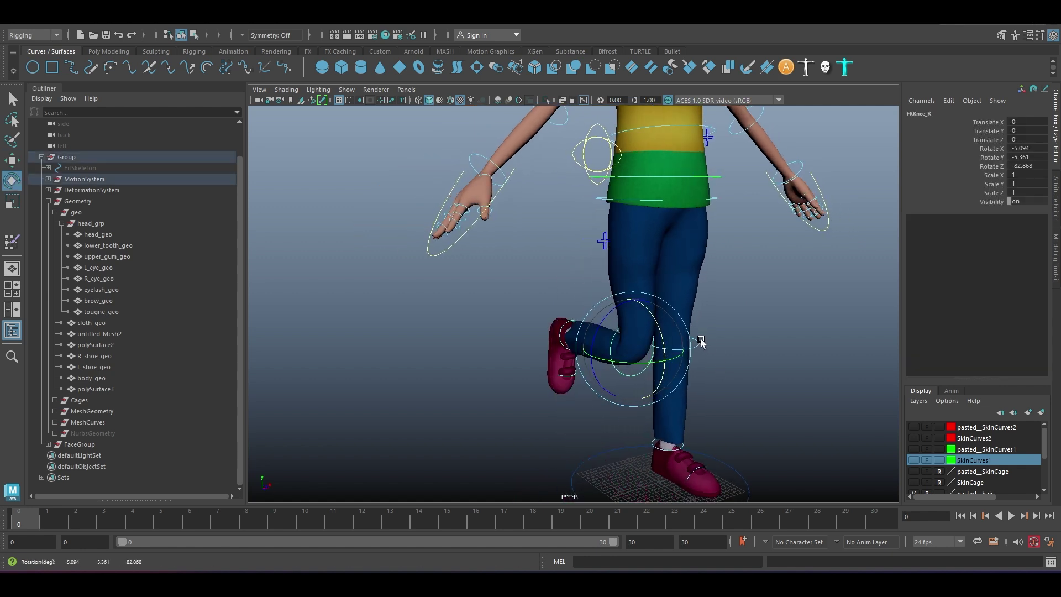
pyautogui.click(700, 342)
pyautogui.moveTo(705, 330); pyautogui.dragTo(710, 370)
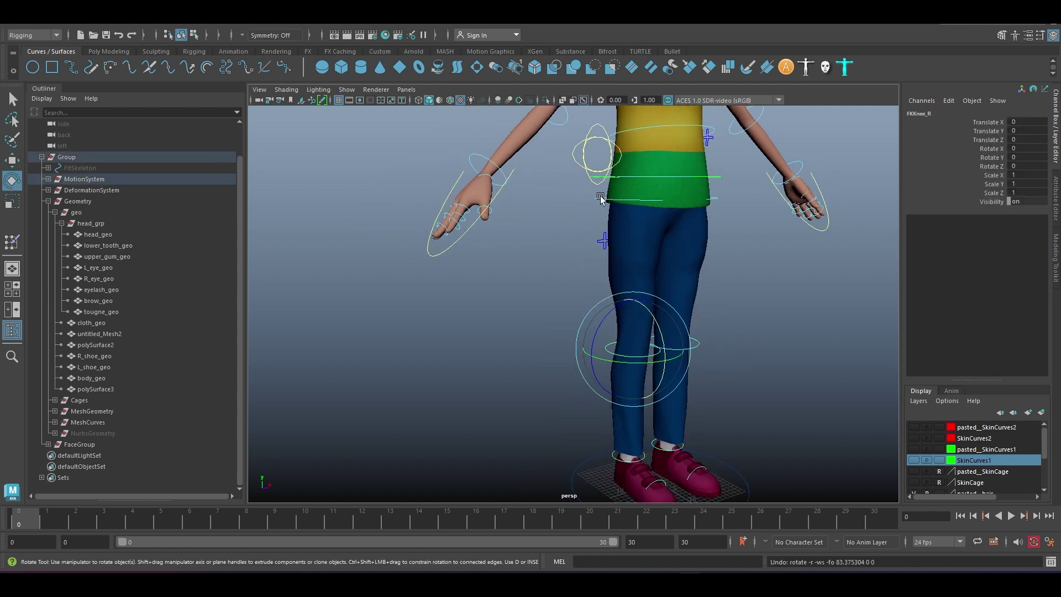
pyautogui.hotkey('ctrl', 'z')
pyautogui.hotkey('ctrl', 'z')
# Try swinging the left leg by rotating the FKHip_L control about 11 degrees in Z.
pyautogui.keyDown('alt'); pyautogui.moveTo(779, 248); pyautogui.dragTo(621, 267); pyautogui.keyUp('alt')
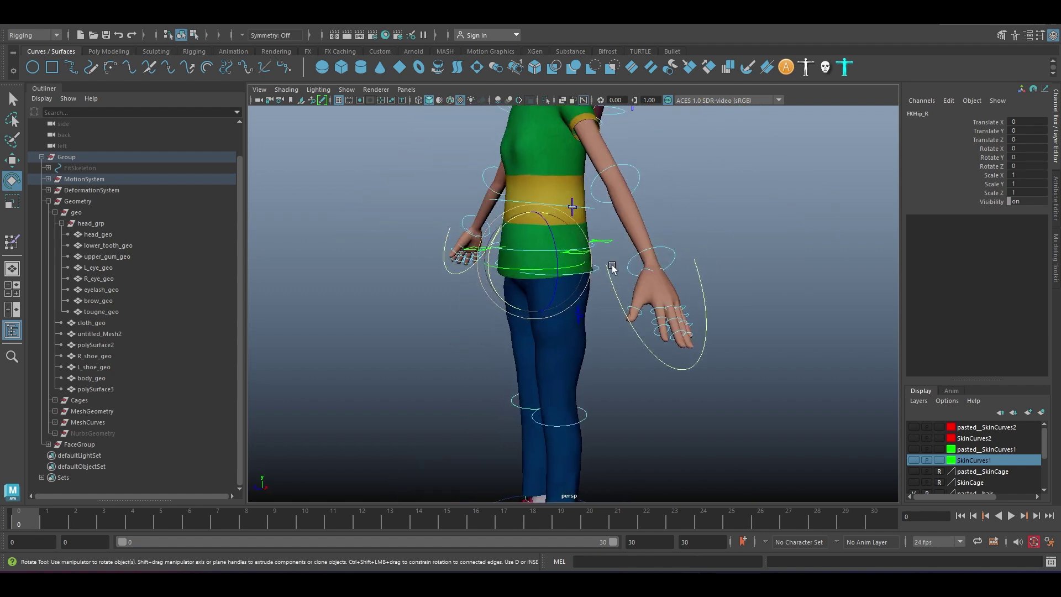
pyautogui.click(521, 217)
pyautogui.moveTo(521, 217); pyautogui.dragTo(532, 216)
pyautogui.scroll(-5, 543, 251)
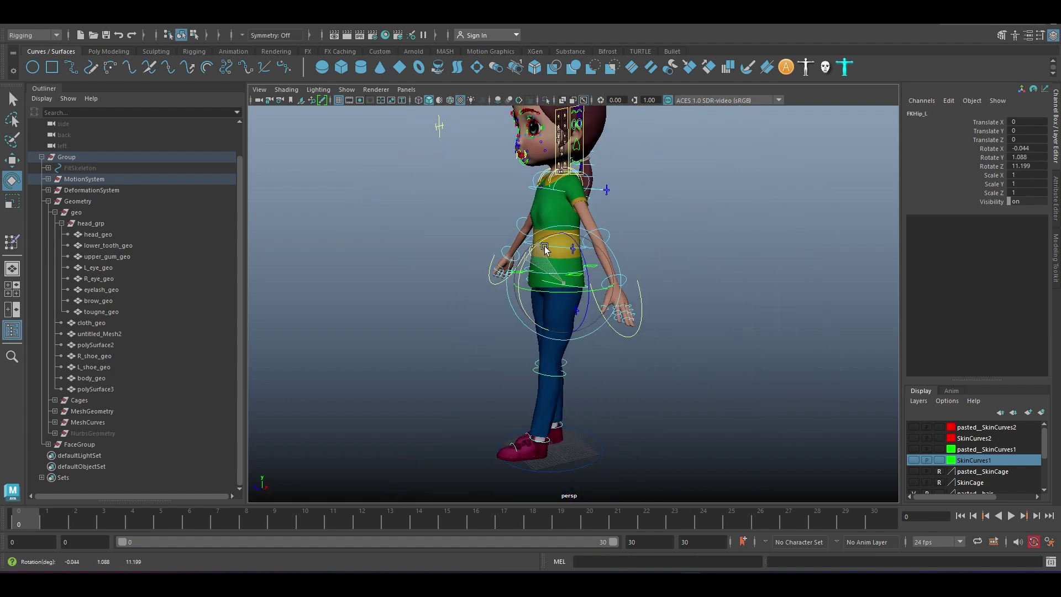
pyautogui.hotkey('ctrl', 'z')
pyautogui.keyDown('alt'); pyautogui.moveTo(541, 258); pyautogui.dragTo(663, 260); pyautogui.keyUp('alt')
pyautogui.scroll(3, 699, 367)
pyautogui.scroll(-2, 722, 421)
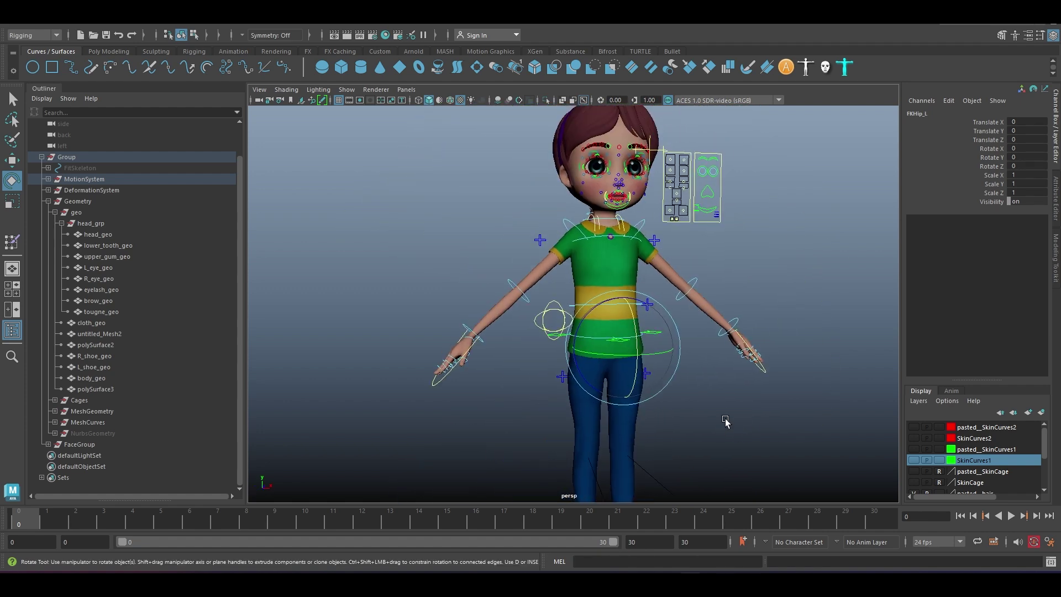
# Rotate the FKRoot_M control at the hips about 17.7 degrees in X.
pyautogui.scroll(2, 747, 386)
pyautogui.scroll(3, 747, 387)
pyautogui.click(607, 354)
pyautogui.scroll(-3, 607, 353)
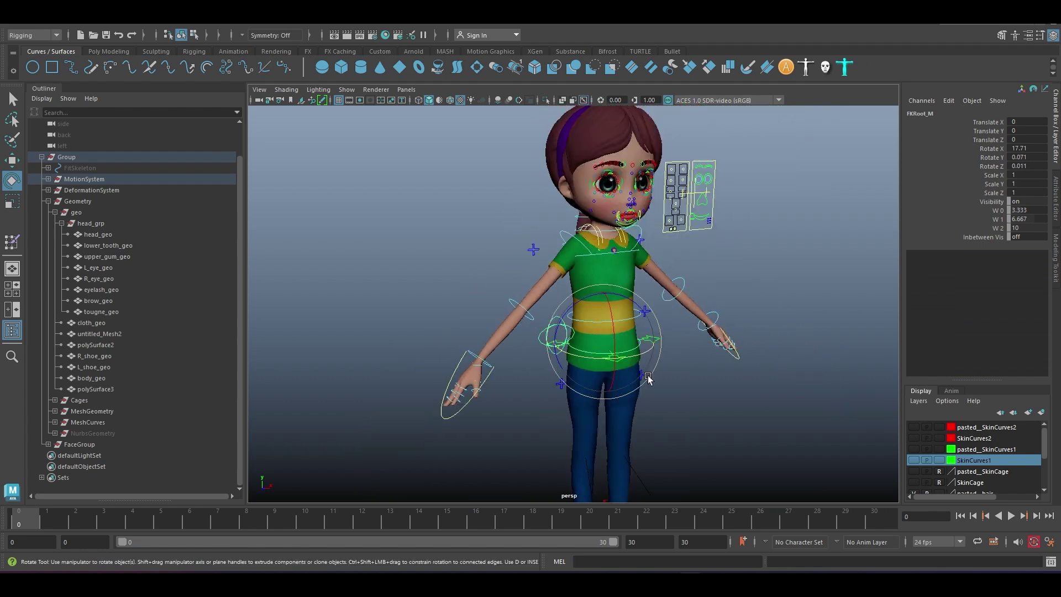
pyautogui.moveTo(619, 354); pyautogui.dragTo(619, 236)
# Try swinging the ponytail by rotating its uppermost FK control, FKjoint1_M, about 32 degrees in Z, and undo it.
pyautogui.click(619, 236)
pyautogui.scroll(5, 620, 236)
pyautogui.keyDown('alt'); pyautogui.moveTo(592, 386); pyautogui.dragTo(553, 299); pyautogui.keyUp('alt')
pyautogui.click(533, 296)
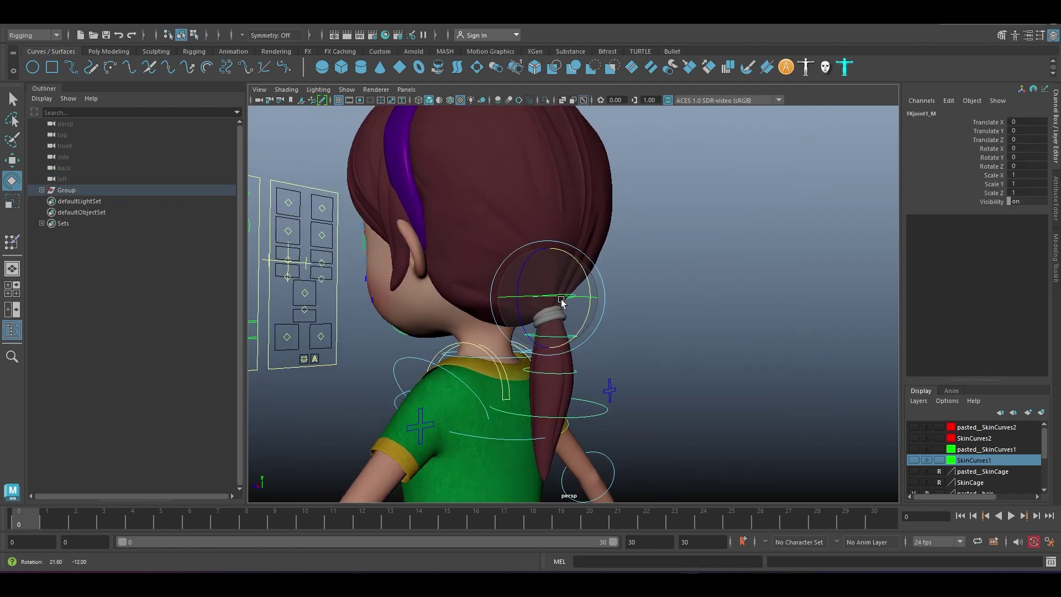
pyautogui.scroll(2, 520, 281)
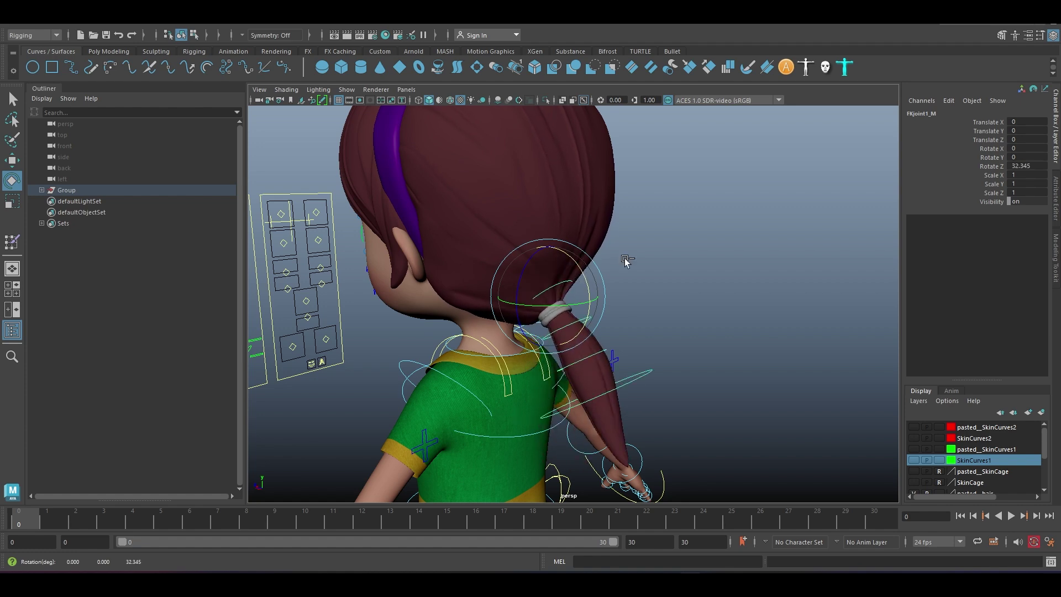
pyautogui.hotkey('ctrl', 'z')
# Try bending the lower ponytail by rotating FKjoint2_M about 16 degrees in Z and FKjoint4_M about 27 degrees in Y.
pyautogui.click(534, 326)
pyautogui.moveTo(572, 293); pyautogui.dragTo(581, 303)
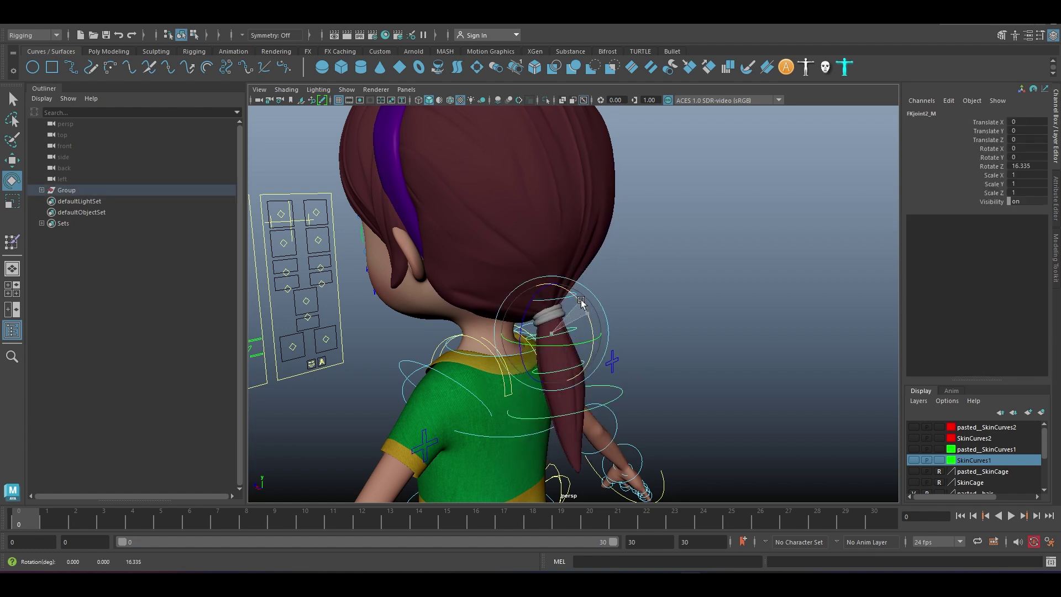
pyautogui.click(611, 360)
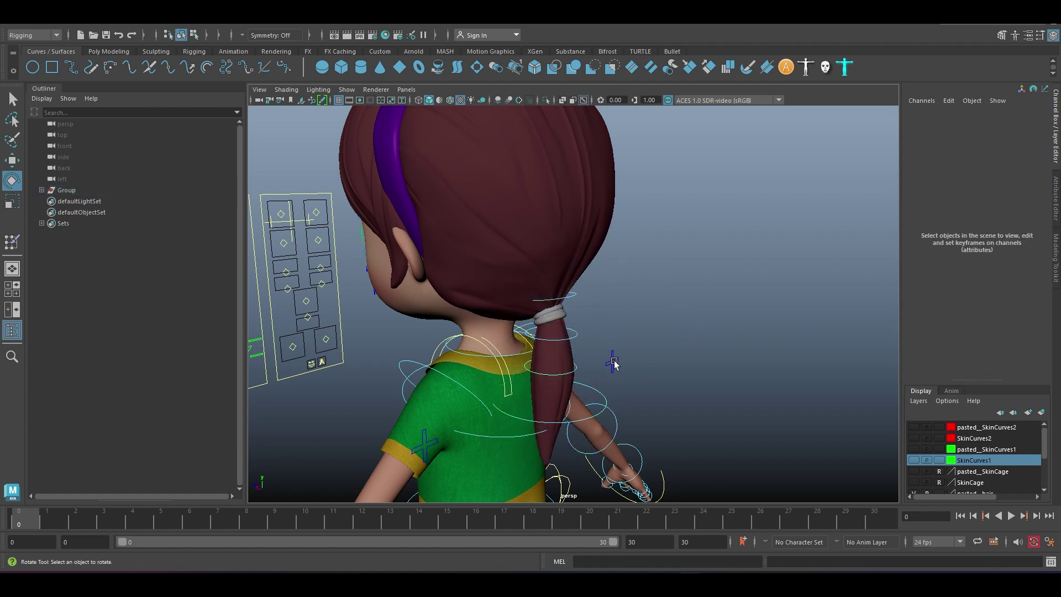
pyautogui.keyDown('alt'); pyautogui.moveTo(611, 360); pyautogui.dragTo(559, 371); pyautogui.keyUp('alt')
pyautogui.click(575, 389)
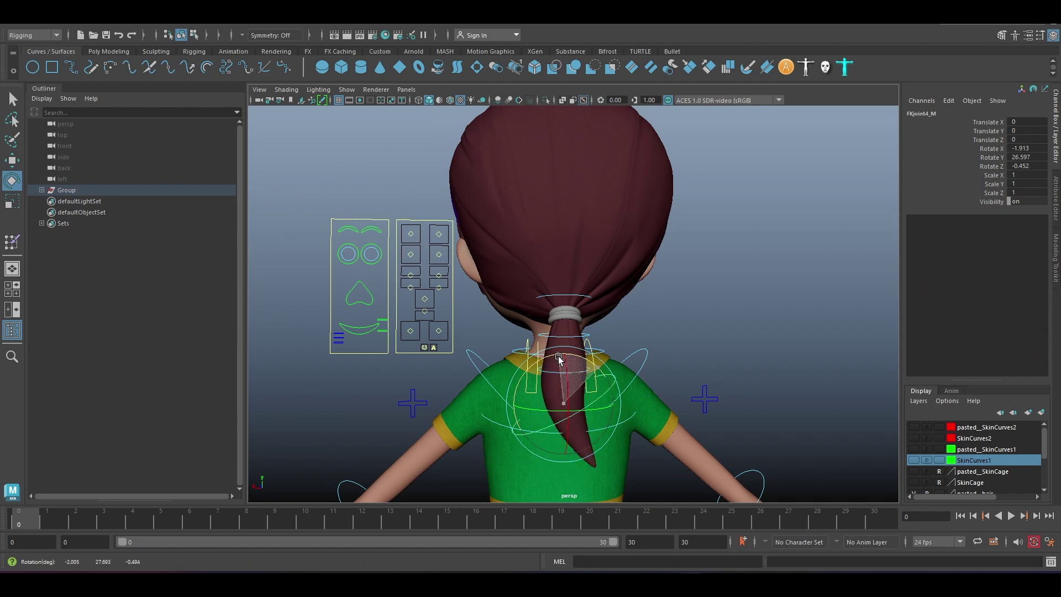
# Try redirecting the gaze by moving the AimEye_M control in front of the face, to about -1.42 in X and -1.2 in Y.
pyautogui.keyDown('alt'); pyautogui.moveTo(552, 309); pyautogui.dragTo(458, 313); pyautogui.keyUp('alt')
pyautogui.click(455, 312)
pyautogui.press('w')
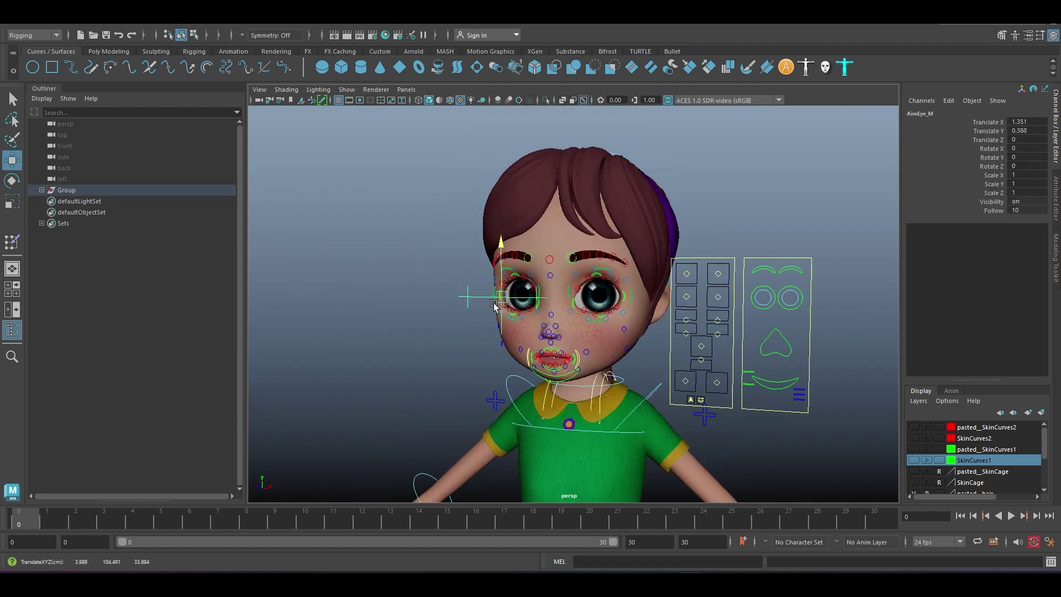
pyautogui.moveTo(531, 360); pyautogui.dragTo(472, 356)
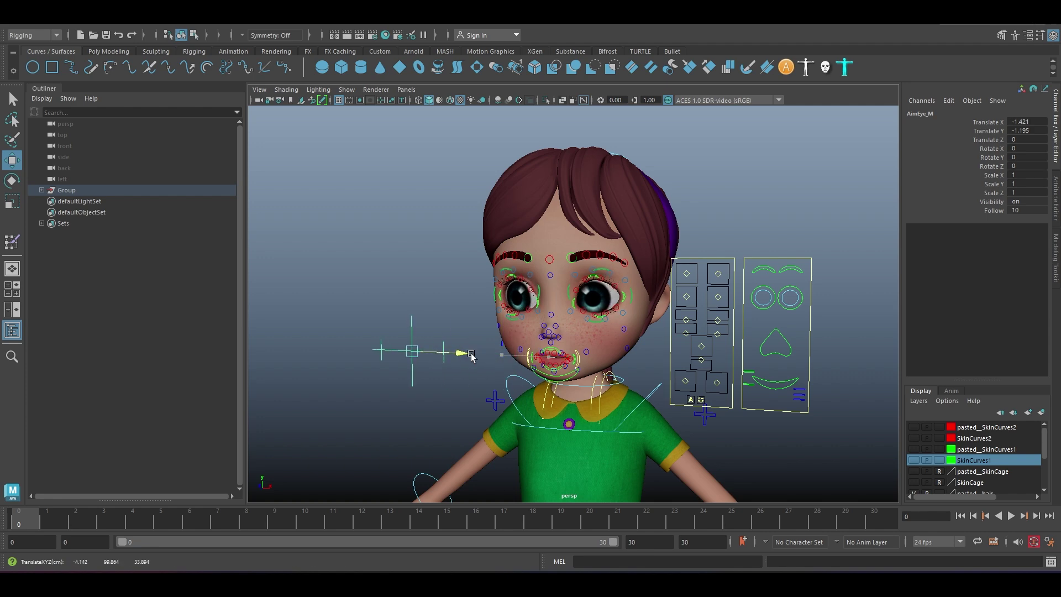
# Try moving the right and left eyebrow controls in the facial control board, and undo the moves.
pyautogui.scroll(8, 574, 304)
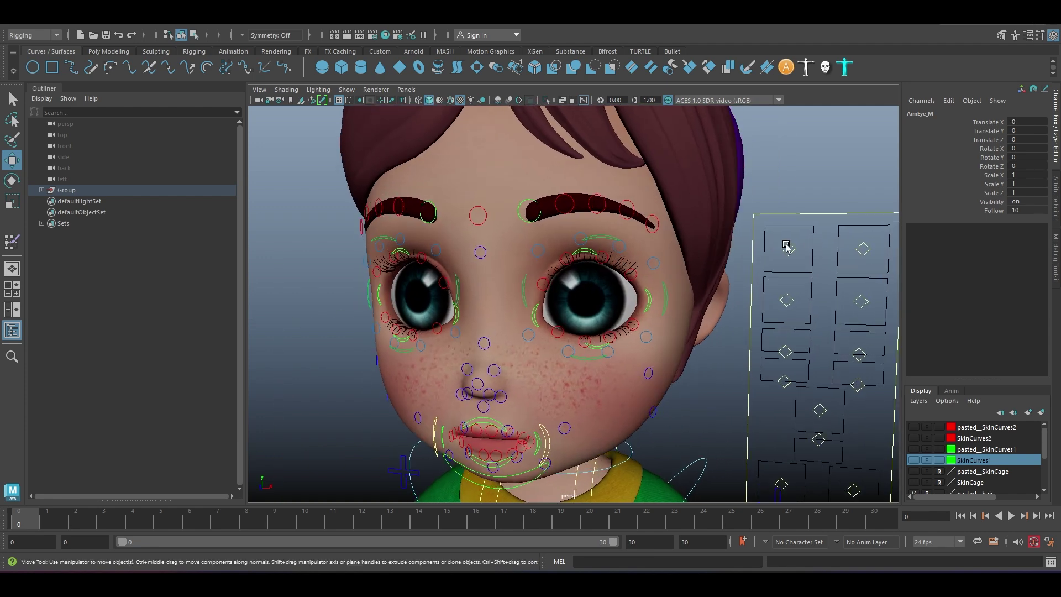
pyautogui.click(787, 248)
pyautogui.moveTo(794, 228); pyautogui.dragTo(893, 238)
pyautogui.click(863, 249)
pyautogui.hotkey('ctrl', 'z')
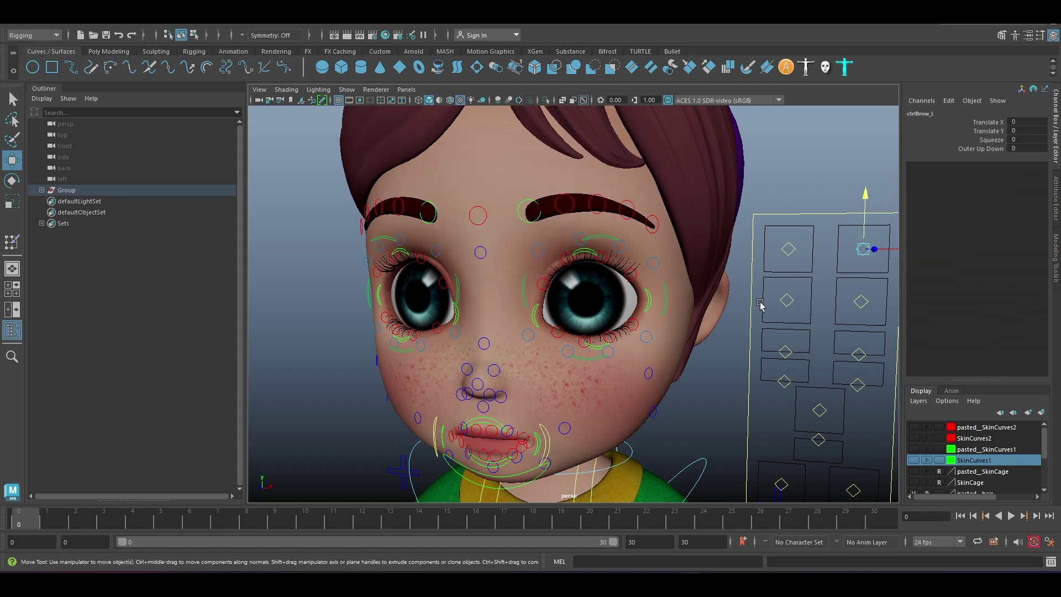
# Try shifting the right and left eye controls in the facial control board and adjusting their Squint attribute.
pyautogui.click(787, 300)
pyautogui.moveTo(786, 300)
pyautogui.mouseDown()
pyautogui.moveTo(786, 290)
pyautogui.moveTo(787, 300)
pyautogui.mouseUp()
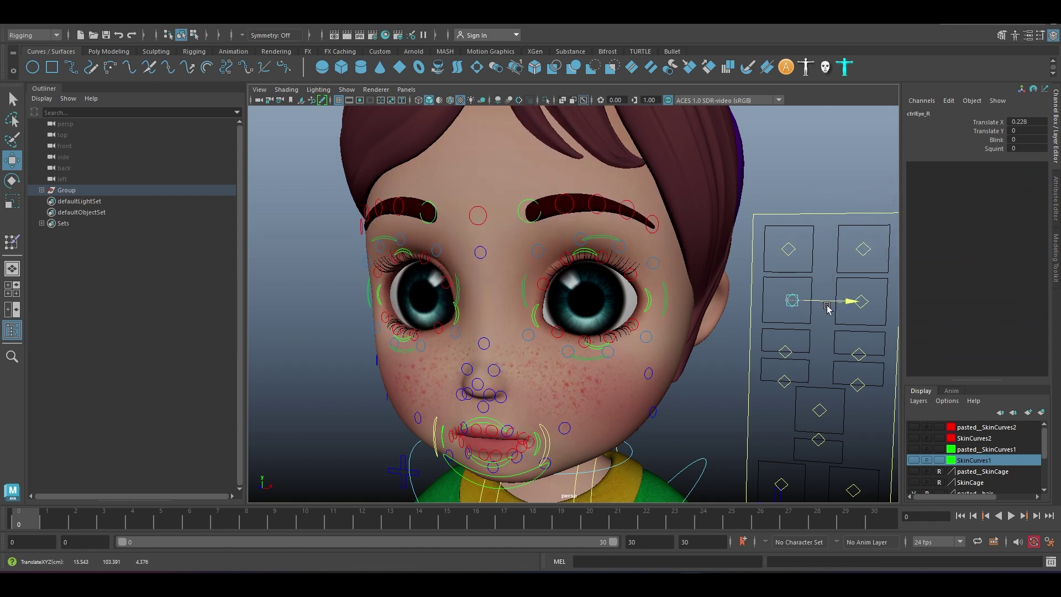
pyautogui.click(860, 301)
pyautogui.moveTo(860, 301); pyautogui.dragTo(852, 283)
pyautogui.hotkey('ctrl', 'z')
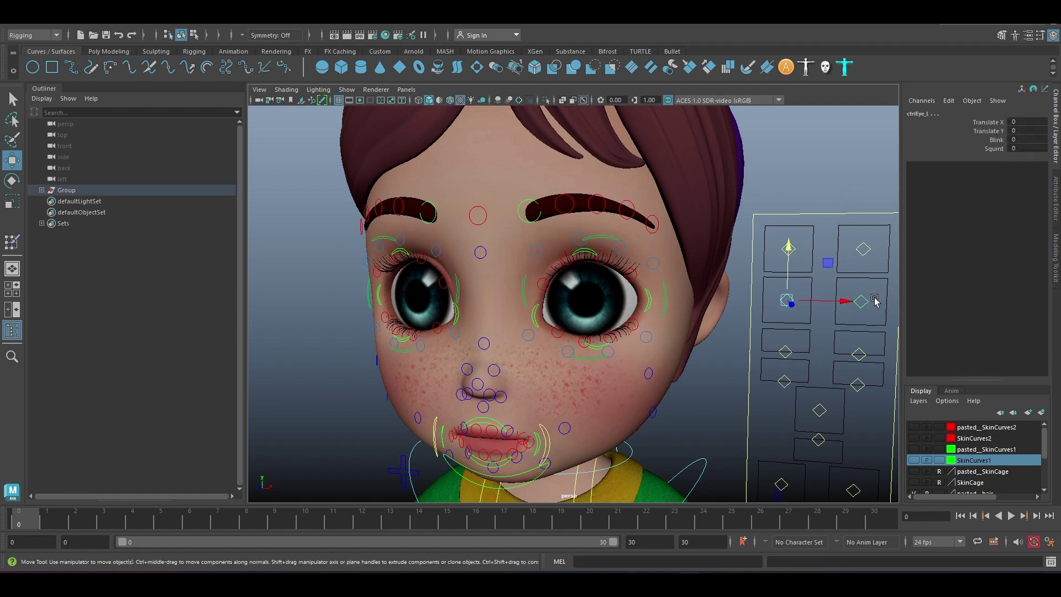
pyautogui.moveTo(831, 158)
pyautogui.mouseDown(button='middle')
pyautogui.moveTo(876, 160)
pyautogui.moveTo(817, 159)
pyautogui.moveTo(868, 169)
pyautogui.moveTo(832, 170)
pyautogui.mouseUp(button='middle')
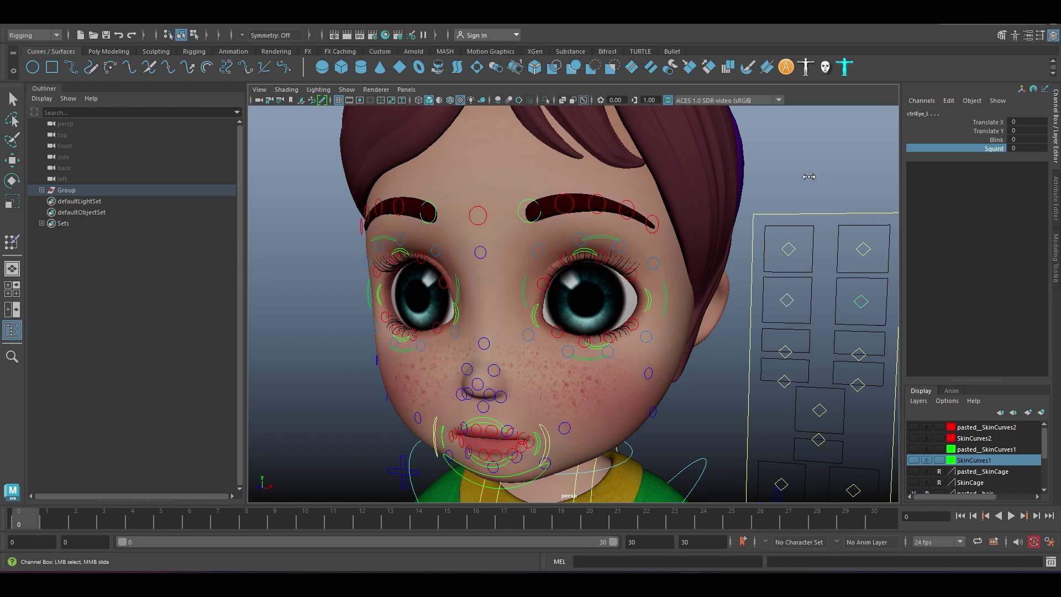
# Try moving the right and left cheek controls and the right nose control in the facial control board.
pyautogui.click(784, 343)
pyautogui.keyDown('alt'); pyautogui.moveTo(784, 344); pyautogui.dragTo(794, 300, button='middle'); pyautogui.keyUp('alt')
pyautogui.click(791, 315)
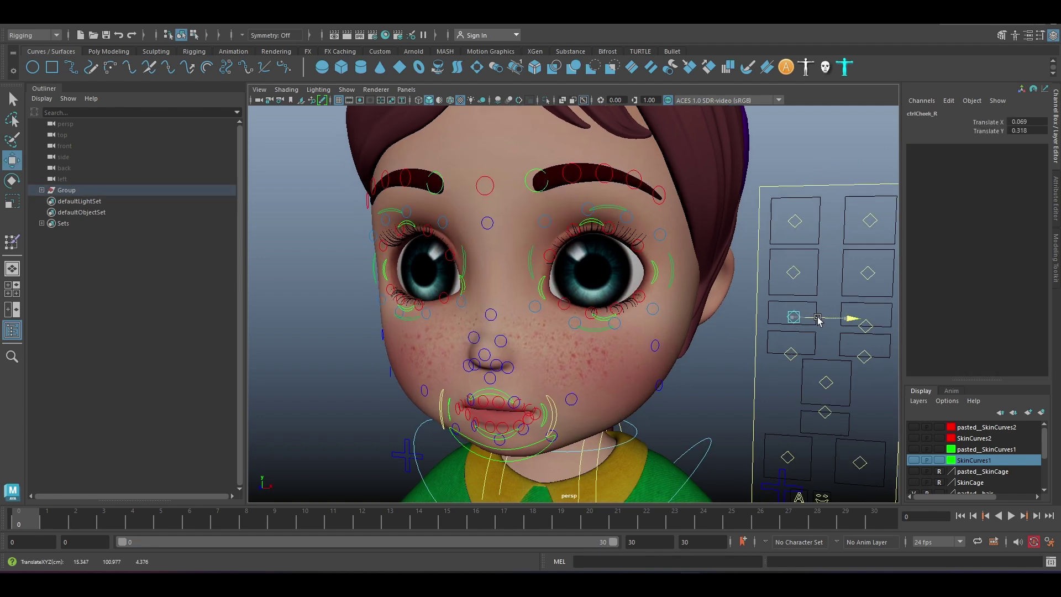
pyautogui.keyDown('alt'); pyautogui.moveTo(818, 319); pyautogui.dragTo(871, 293); pyautogui.keyUp('alt')
pyautogui.click(854, 283)
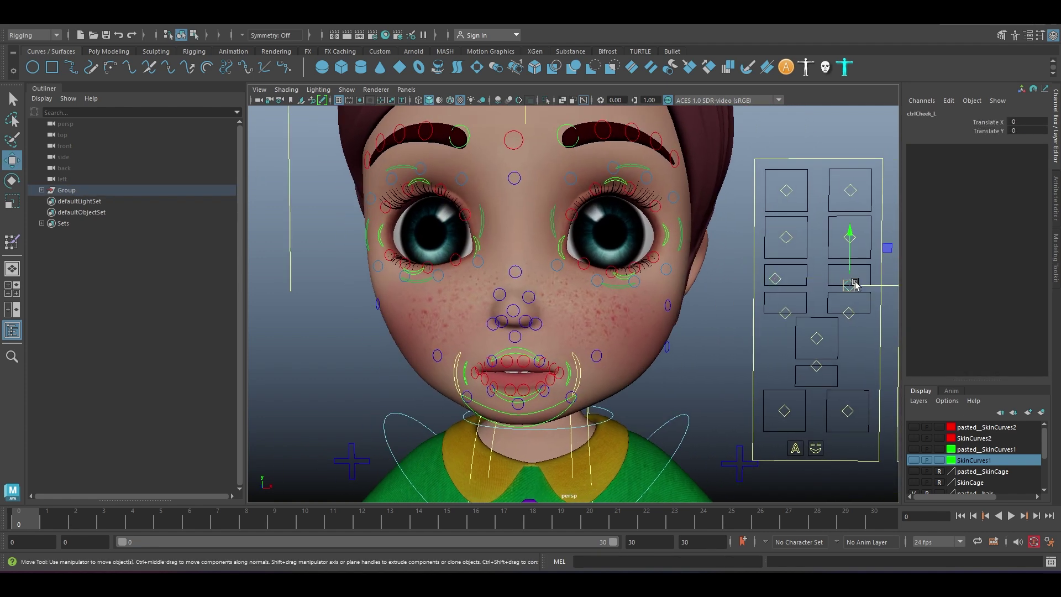
pyautogui.moveTo(878, 280)
pyautogui.mouseDown(button='middle')
pyautogui.moveTo(869, 279)
pyautogui.moveTo(884, 280)
pyautogui.mouseUp(button='middle')
pyautogui.keyDown('alt'); pyautogui.moveTo(884, 280); pyautogui.dragTo(610, 297); pyautogui.keyUp('alt')
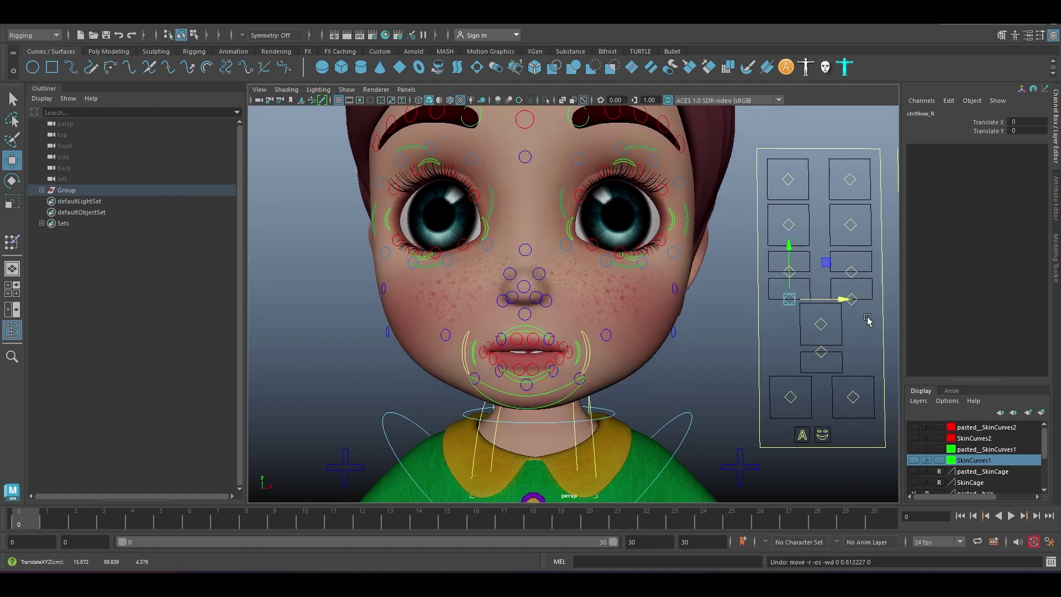
# Try raising the ctrlLips_M control about 0.42 in Y and moving the mouth control beneath it.
pyautogui.click(820, 324)
pyautogui.moveTo(820, 313); pyautogui.dragTo(820, 310, button='middle')
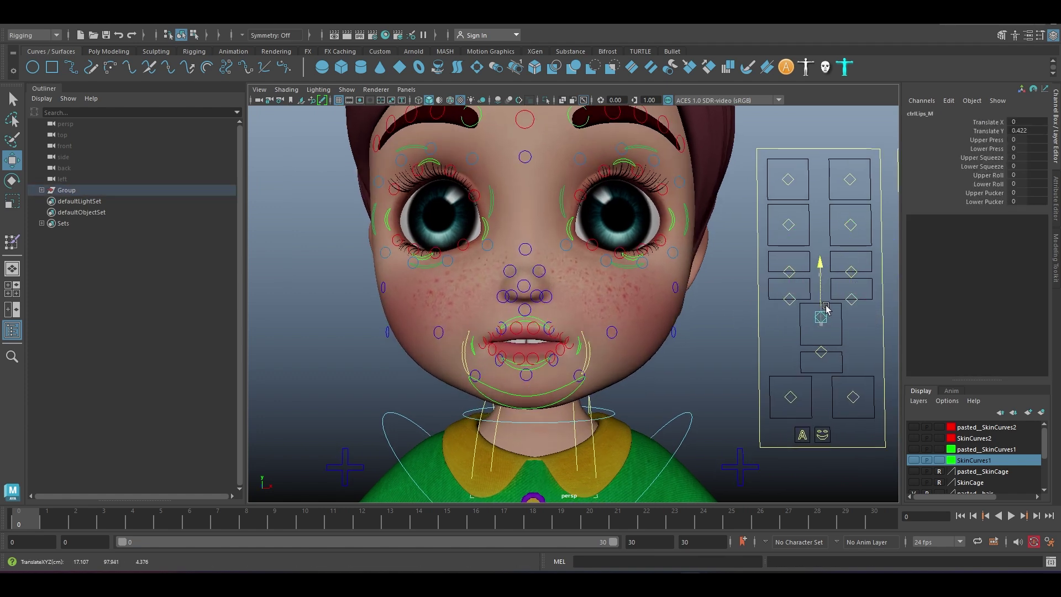
pyautogui.click(821, 351)
pyautogui.moveTo(821, 352); pyautogui.dragTo(845, 265, button='middle')
# Try raising the right and left mouth-corner controls into a smile, the left one about 0.84 in Y.
pyautogui.click(786, 301)
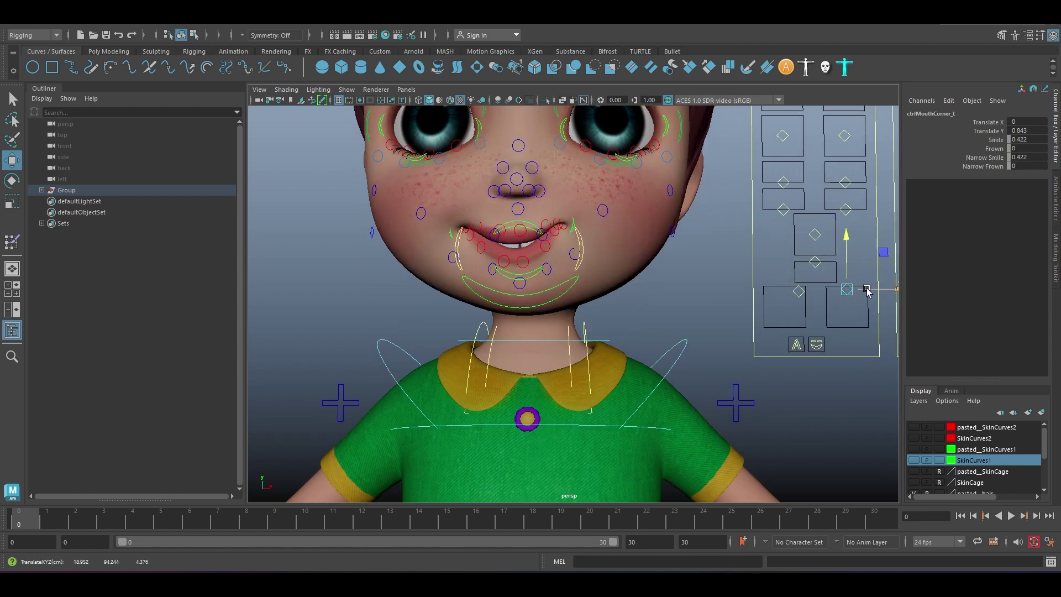
pyautogui.moveTo(866, 288); pyautogui.dragTo(867, 306, button='middle')
pyautogui.click(746, 315)
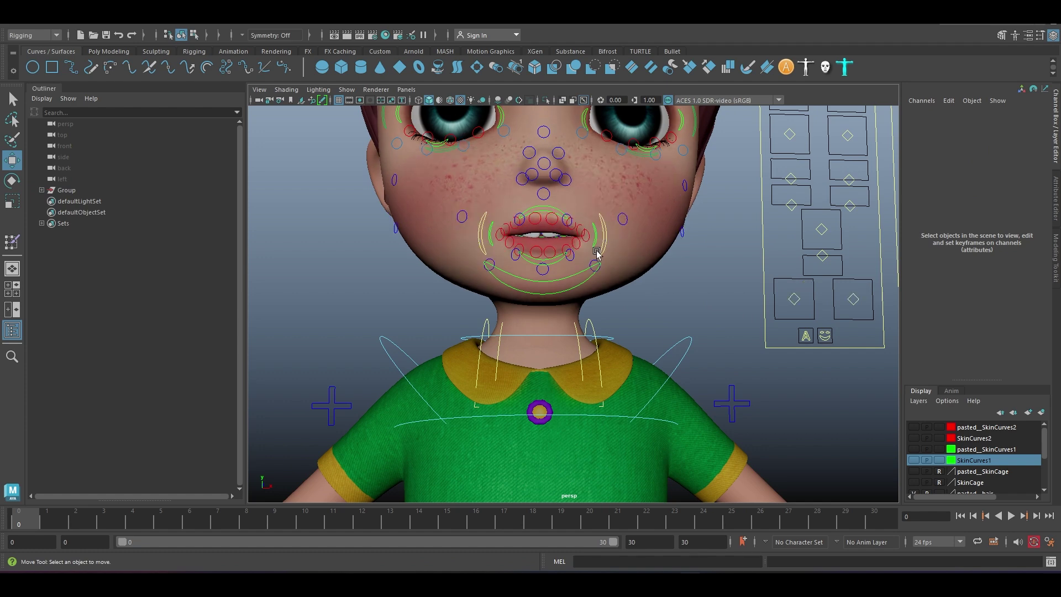
# Open the mouth by moving the ctrlMouth_M control to about 0.84 in X and -0.99 in Y.
pyautogui.keyDown('alt'); pyautogui.moveTo(597, 252); pyautogui.dragTo(597, 319, button='middle'); pyautogui.keyUp('alt')
pyautogui.scroll(-2, 634, 249)
pyautogui.click(822, 303)
pyautogui.moveTo(822, 303); pyautogui.dragTo(844, 326, button='middle')
# Try raising the tongue base by moving the Tongue0_M control about 0.41 in Y.
pyautogui.scroll(5, 532, 355)
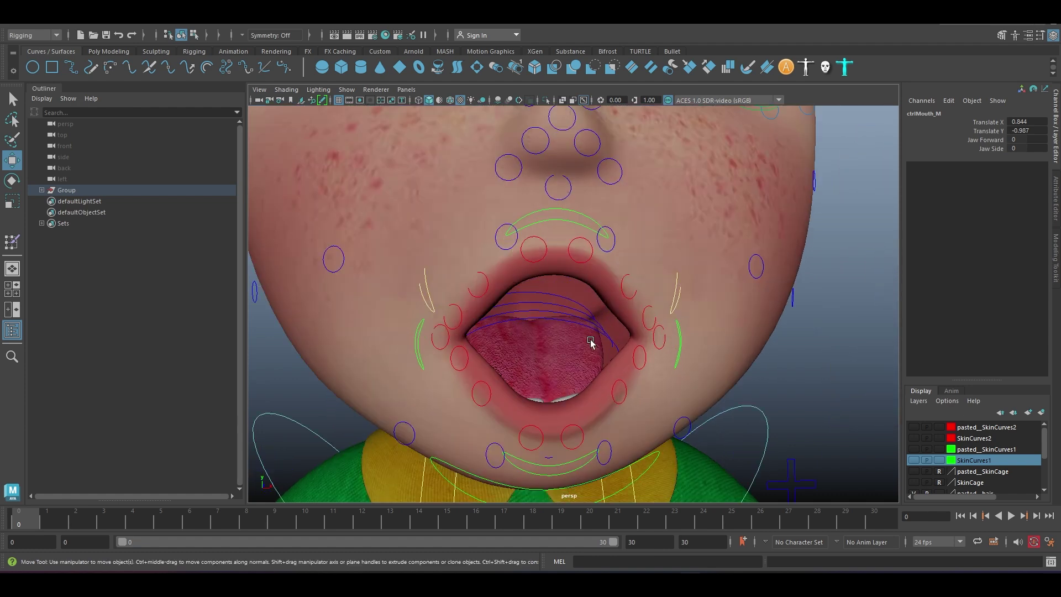
pyautogui.keyDown('alt'); pyautogui.moveTo(592, 339); pyautogui.dragTo(589, 309); pyautogui.keyUp('alt')
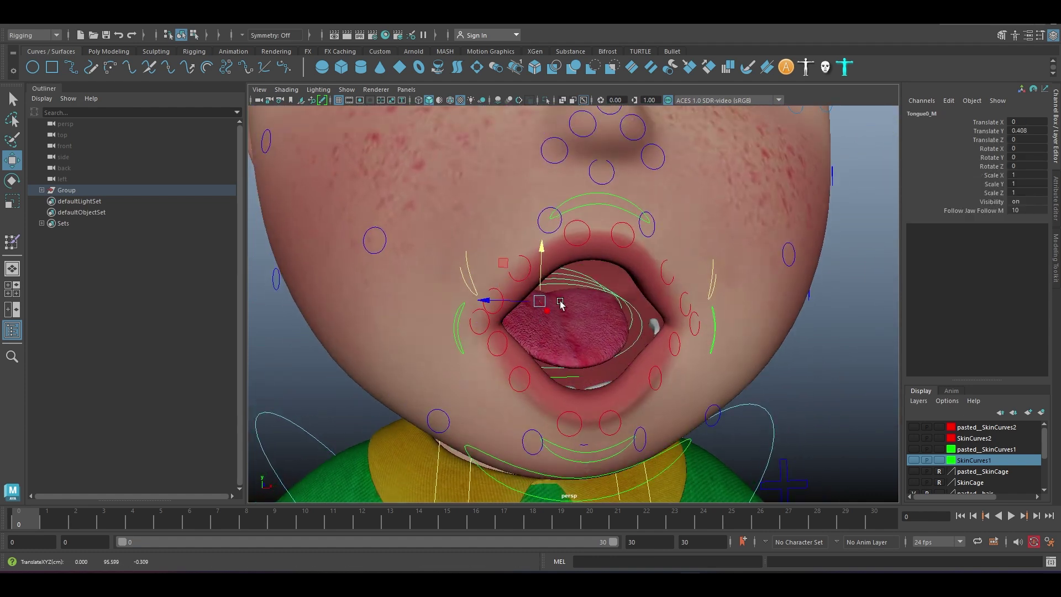
pyautogui.press('e')
pyautogui.moveTo(560, 305); pyautogui.dragTo(610, 332)
pyautogui.press('w')
# Try posing the front of the tongue with Tongue3_M and by rotating Tongue2_M about -2.4 degrees in Z.
pyautogui.click(610, 324)
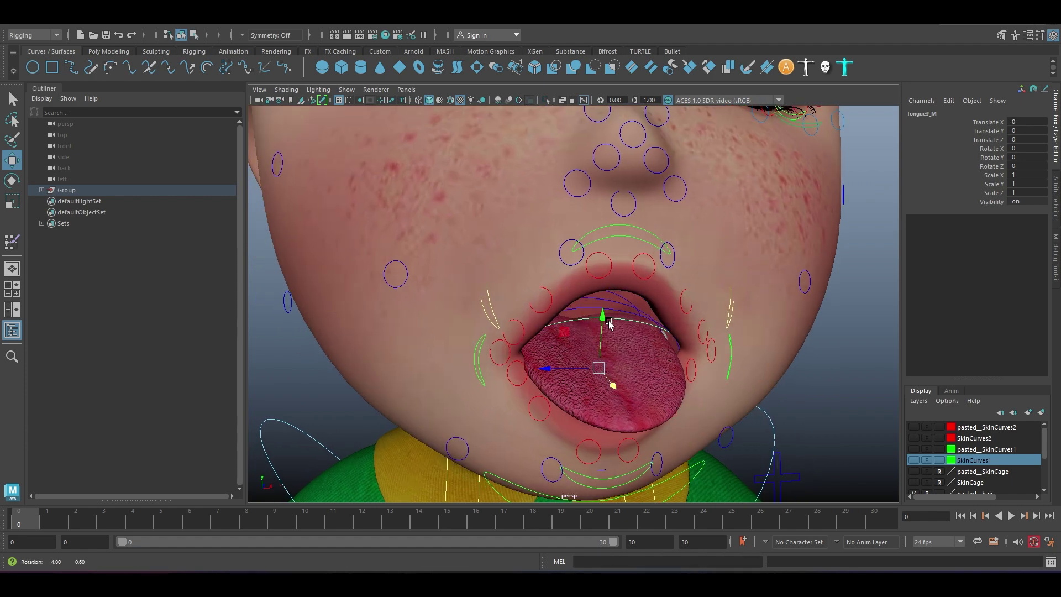
pyautogui.click(606, 355)
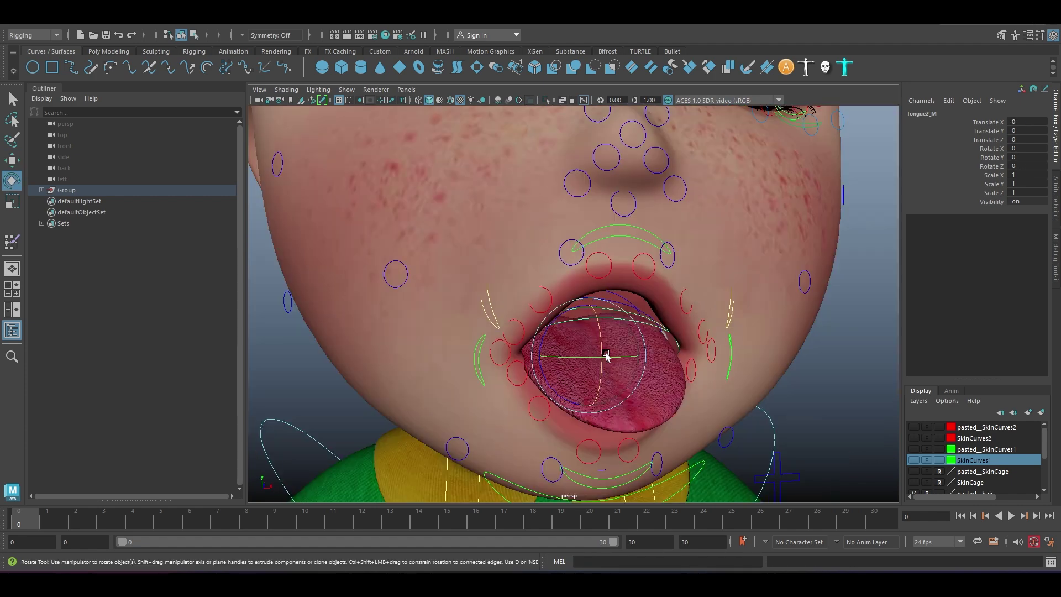
pyautogui.hotkey('ctrl', 'z')
pyautogui.hotkey('ctrl', 'z')
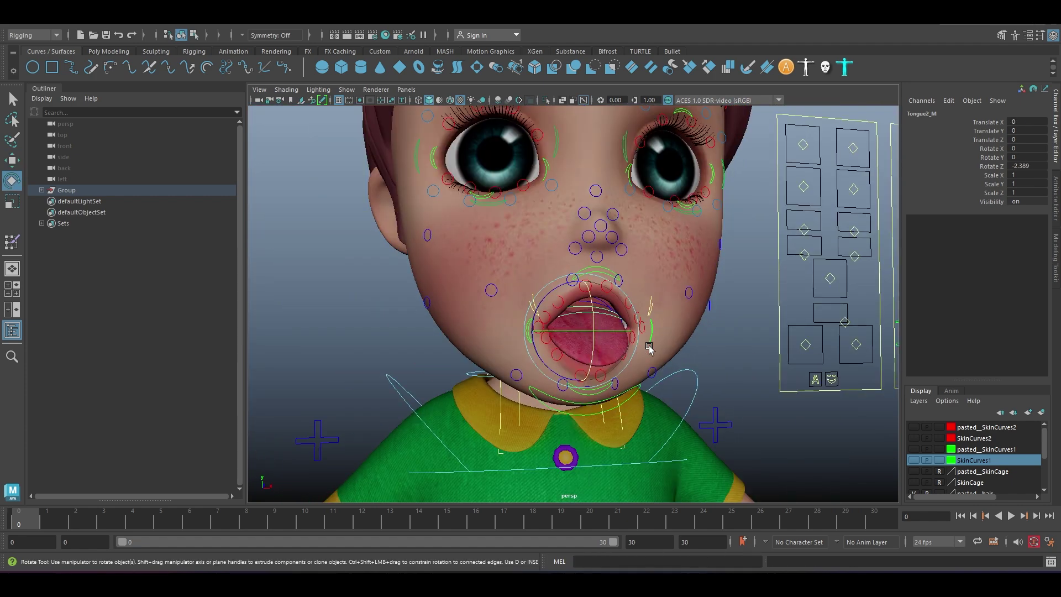
pyautogui.scroll(5, 636, 366)
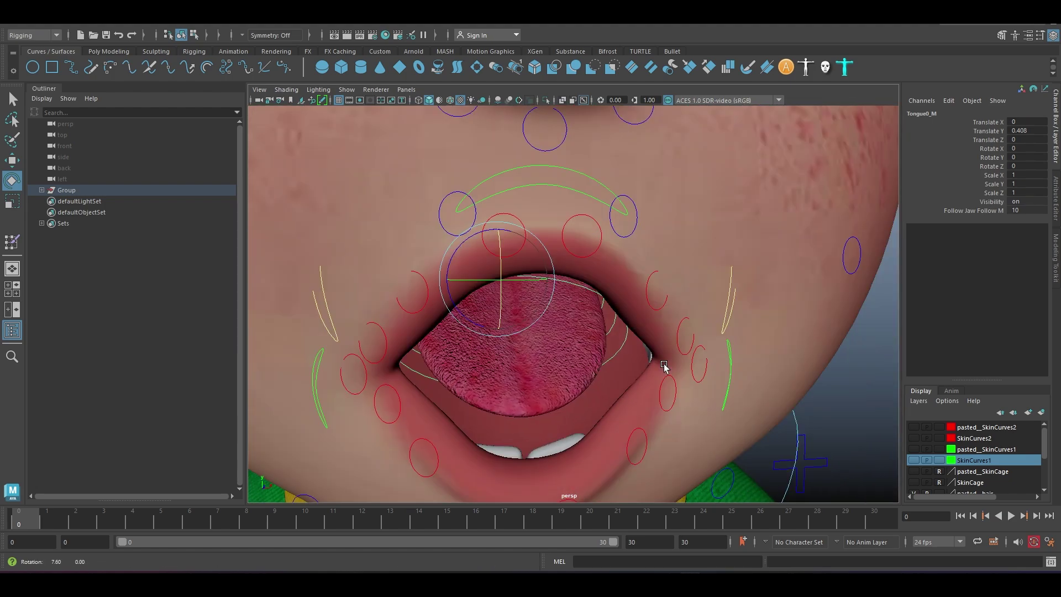
# Try lowering the upper teeth by moving the upperTeeth_M control about -0.27 in Y.
pyautogui.keyDown('alt'); pyautogui.moveTo(665, 367); pyautogui.dragTo(628, 277, button='middle'); pyautogui.keyUp('alt')
pyautogui.scroll(3, 628, 277)
pyautogui.click(500, 164)
pyautogui.scroll(-3, 499, 164)
pyautogui.press('w')
pyautogui.moveTo(521, 163); pyautogui.dragTo(522, 175)
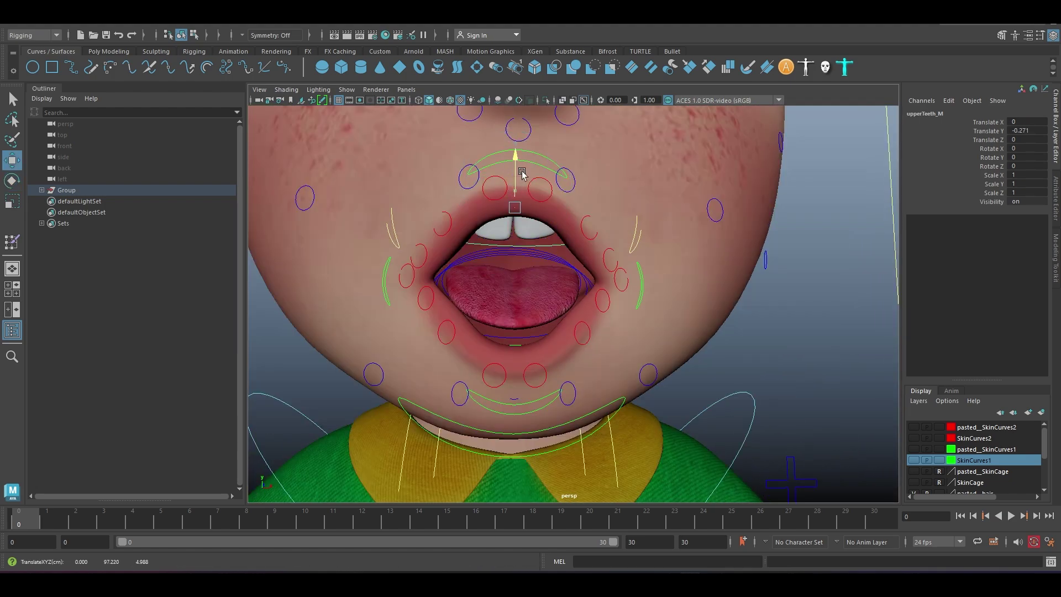
# Try raising the lower teeth by moving the lowerTeeth_M control about 0.65 in Y.
pyautogui.scroll(2, 558, 339)
pyautogui.keyDown('alt'); pyautogui.moveTo(559, 339); pyautogui.dragTo(541, 379, button='middle'); pyautogui.keyUp('alt')
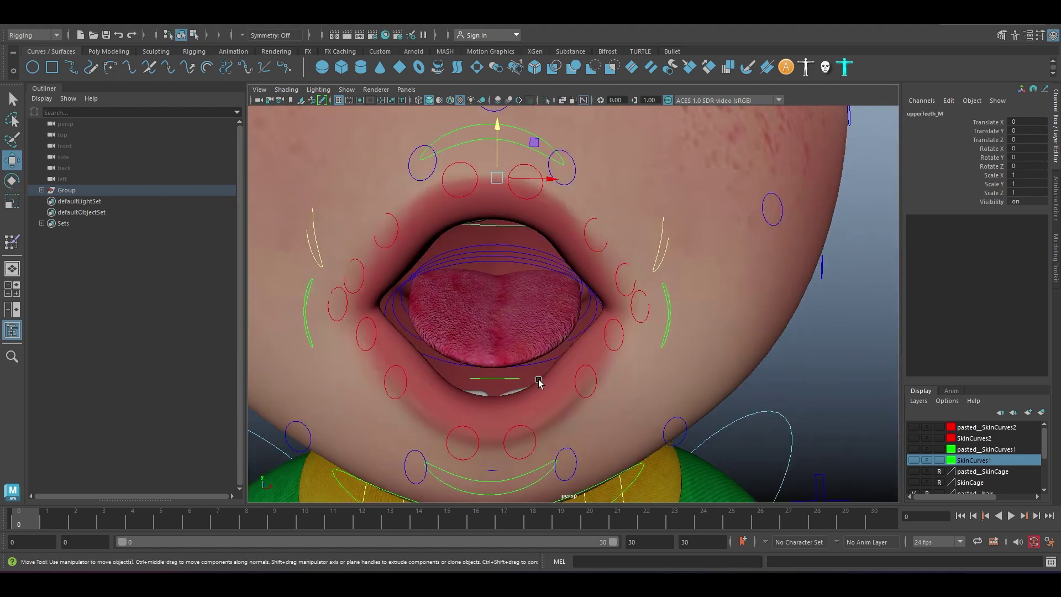
pyautogui.click(504, 380)
pyautogui.click(504, 380)
pyautogui.moveTo(503, 381); pyautogui.dragTo(503, 332)
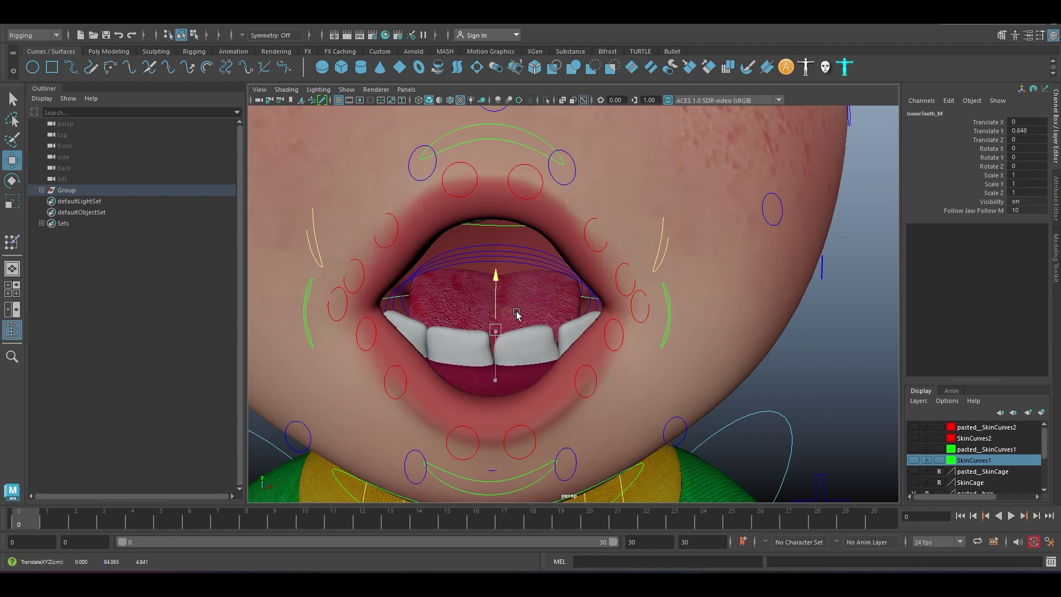
# Try lowering the upper teeth about 0.5 in Y, and restore the teeth and mouth to their default pose.
pyautogui.scroll(-3, 624, 232)
pyautogui.click(627, 231)
pyautogui.moveTo(627, 231); pyautogui.dragTo(627, 246)
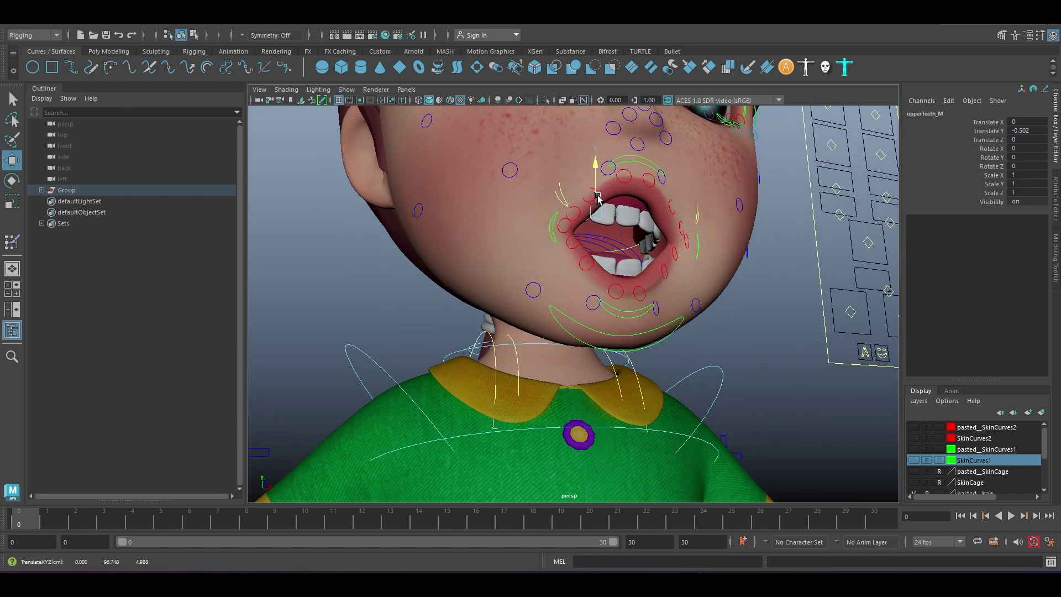
pyautogui.keyDown('alt'); pyautogui.moveTo(784, 232); pyautogui.dragTo(721, 312, button='middle'); pyautogui.keyUp('alt')
pyautogui.scroll(-2, 722, 312)
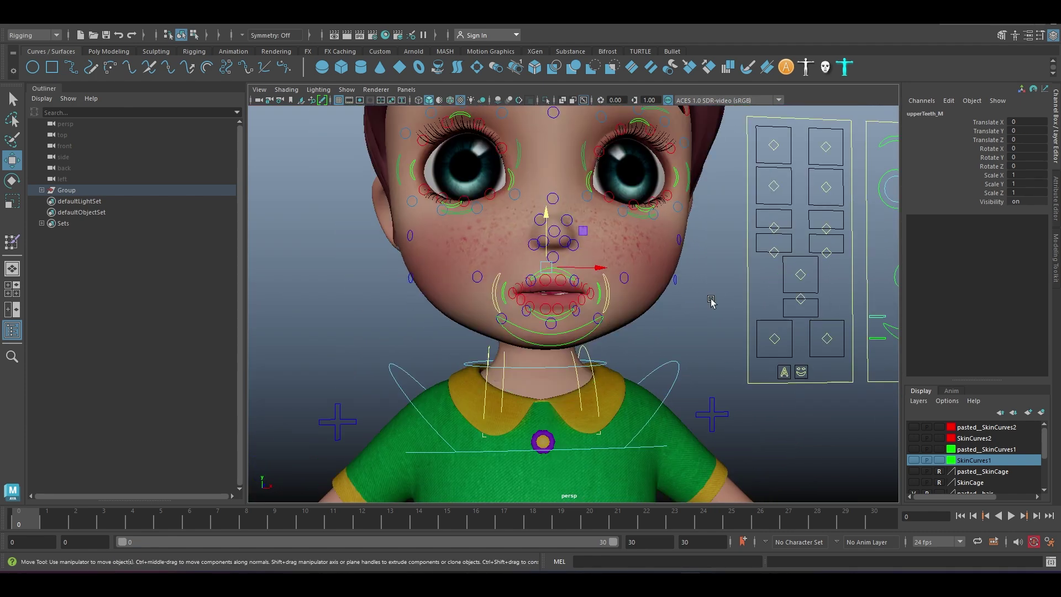
# Try the mouth shapes of the ctrlPhonemes_M control, starting at Aaa and going through Gk.
pyautogui.scroll(2, 711, 302)
pyautogui.click(781, 387)
pyautogui.scroll(2, 814, 346)
pyautogui.click(998, 122)
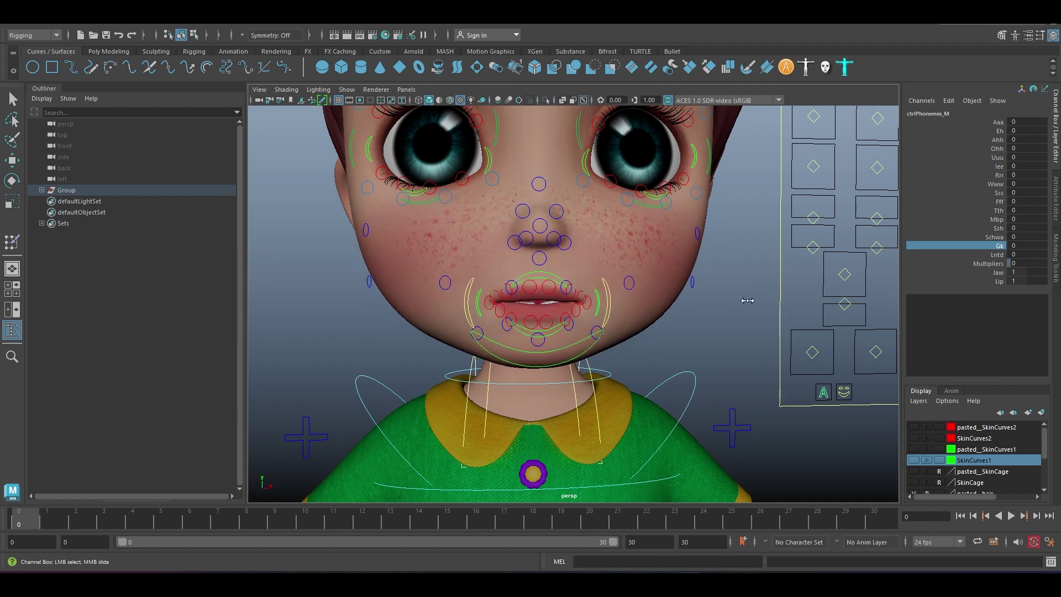
# Try the Happy and Angry expressions of the ctrlEmotions_M control.
pyautogui.click(844, 392)
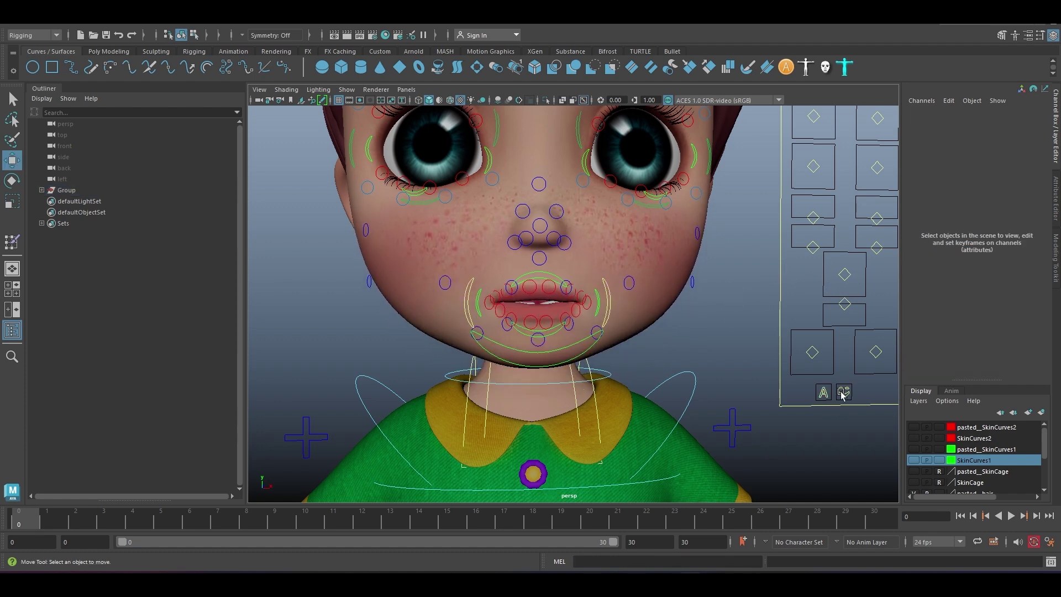
pyautogui.keyDown('alt'); pyautogui.moveTo(751, 310); pyautogui.dragTo(718, 309); pyautogui.keyUp('alt')
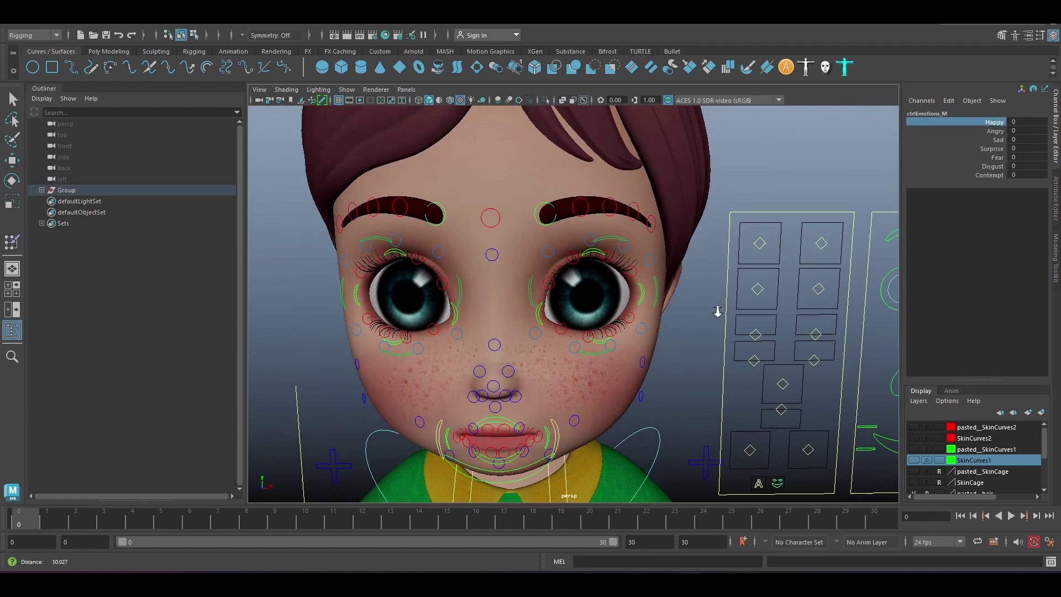
pyautogui.click(994, 131)
pyautogui.moveTo(710, 300); pyautogui.dragTo(728, 300, button='middle')
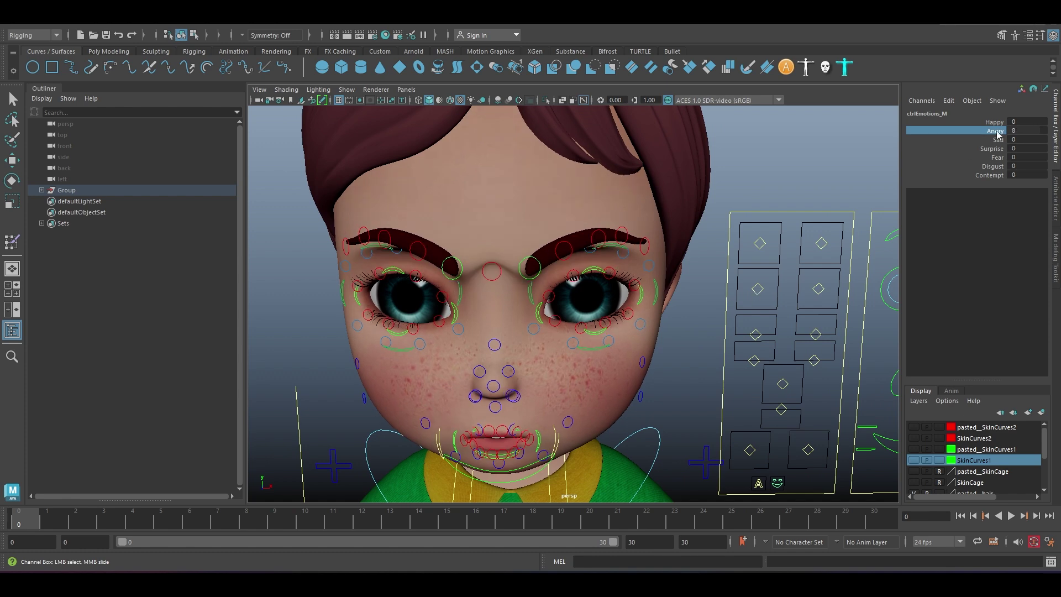
pyautogui.moveTo(741, 261); pyautogui.dragTo(778, 286, button='middle')
# Try the Sad, Surprise, Disgust and Contempt expressions of the emotions control.
pyautogui.click(994, 139)
pyautogui.click(992, 149)
pyautogui.hotkey('ctrl', 'z')
pyautogui.click(993, 165)
pyautogui.click(993, 175)
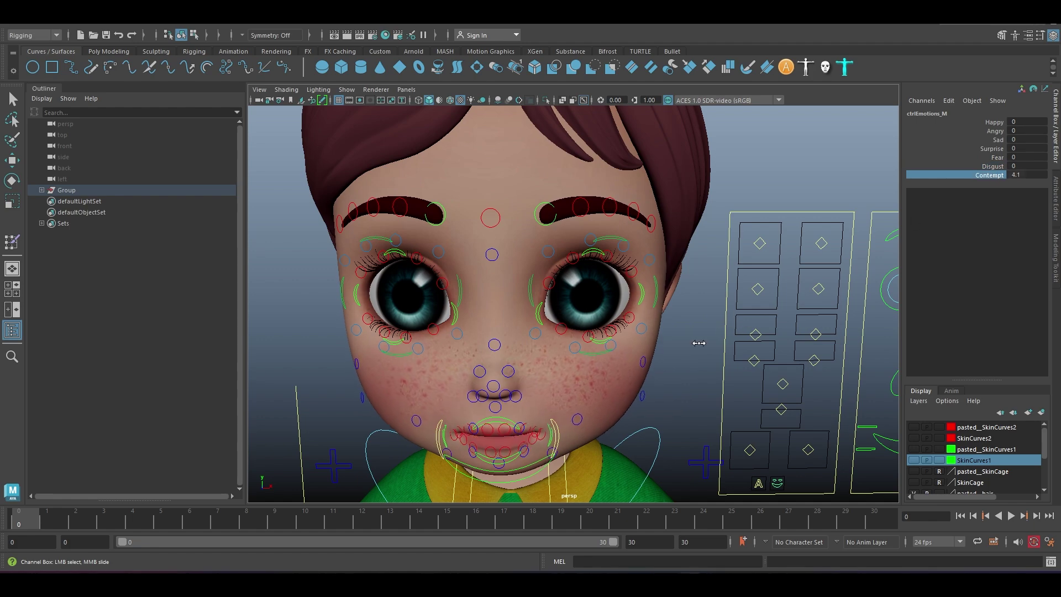
pyautogui.moveTo(644, 386); pyautogui.dragTo(678, 344, button='middle')
# Try opening the mouth by moving the jaw control Jaw_M down.
pyautogui.scroll(-3, 573, 304)
pyautogui.keyDown('alt'); pyautogui.moveTo(608, 387); pyautogui.dragTo(659, 313); pyautogui.keyUp('alt')
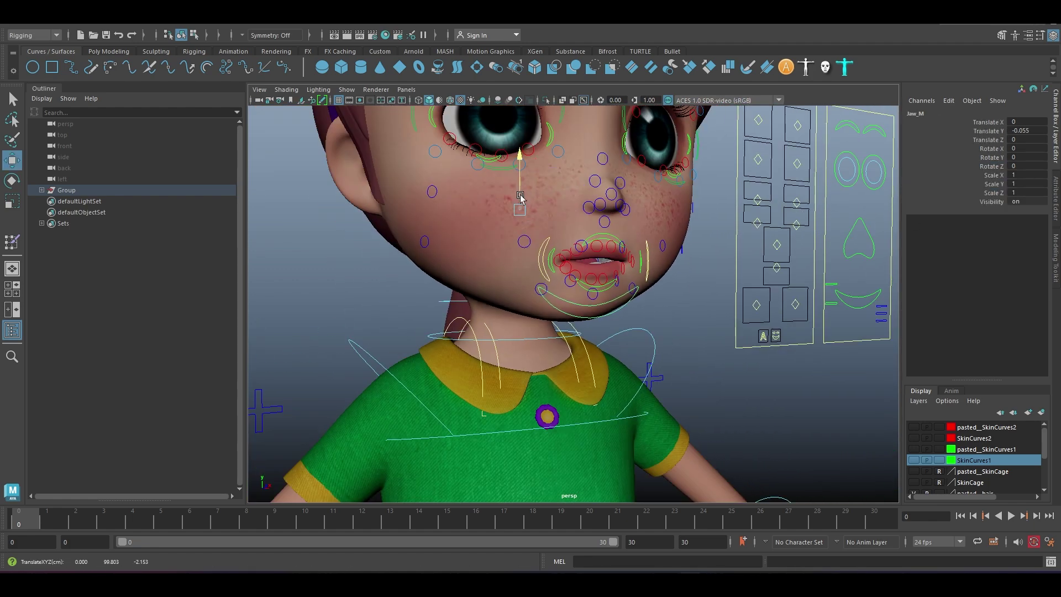
pyautogui.press('w')
pyautogui.click(658, 313)
pyautogui.scroll(3, 659, 313)
# Try moving the upper and lower lip controls on the open mouth, and return the face to its default pose.
pyautogui.click(617, 285)
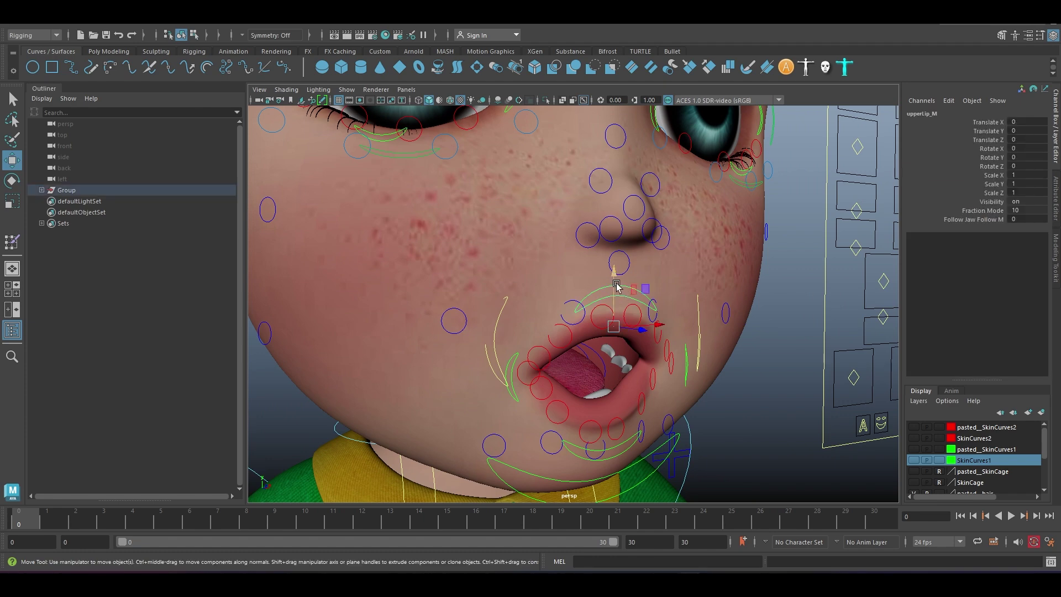
pyautogui.click(500, 321)
pyautogui.keyDown('alt'); pyautogui.moveTo(500, 321); pyautogui.dragTo(580, 337); pyautogui.keyUp('alt')
pyautogui.click(583, 339)
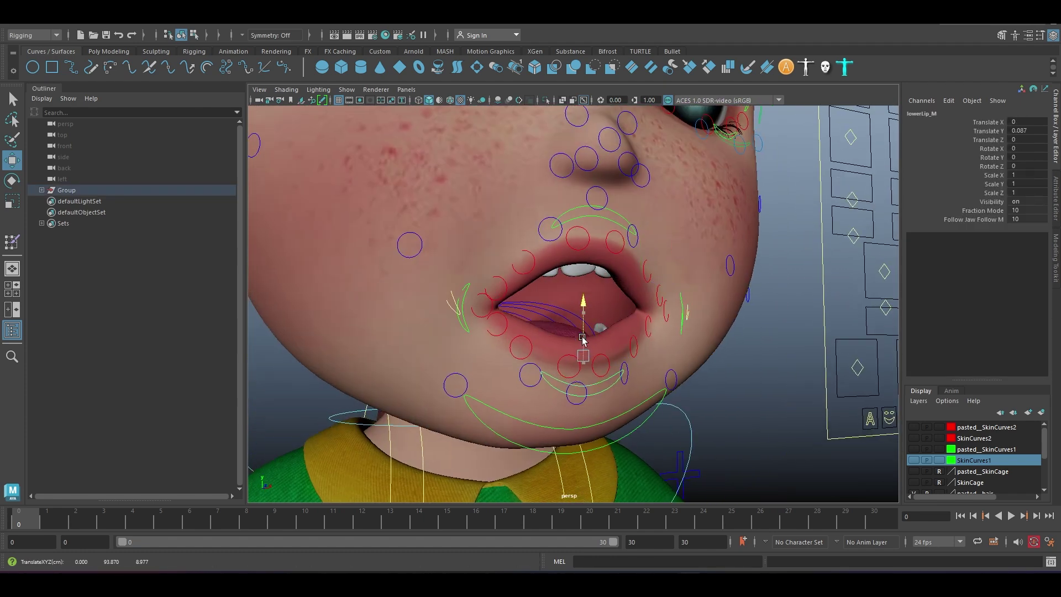
pyautogui.scroll(-5, 591, 230)
pyautogui.click(591, 231)
pyautogui.scroll(-2, 574, 287)
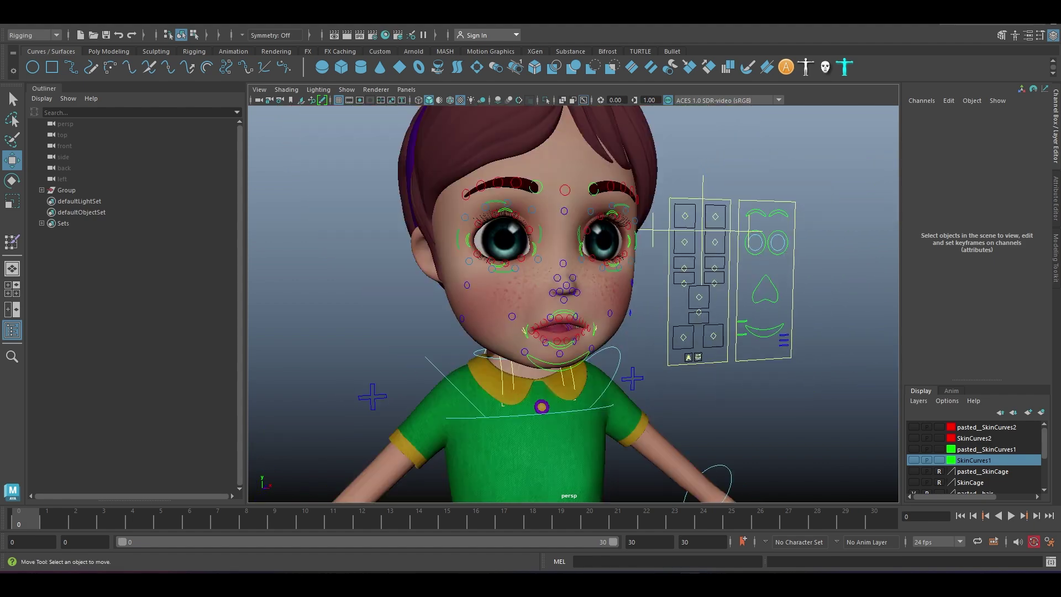
# Try rotating the neck with the FKNeck_M control, and undo the rotation.
pyautogui.scroll(3, 562, 352)
pyautogui.scroll(-3, 562, 351)
pyautogui.click(527, 353)
pyautogui.press('e')
pyautogui.scroll(-2, 528, 354)
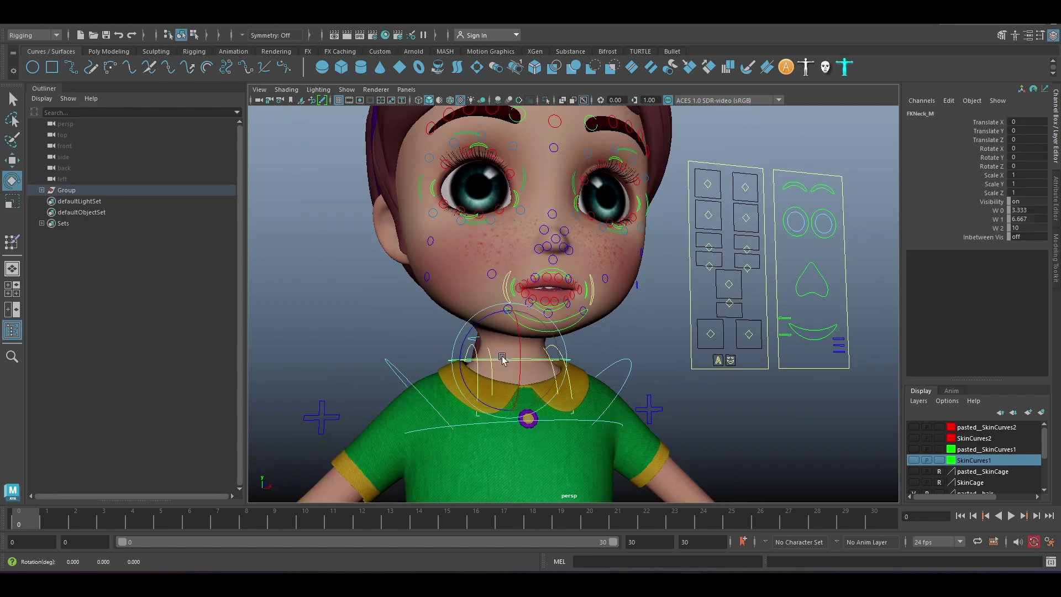
pyautogui.scroll(3, 526, 349)
pyautogui.scroll(-3, 528, 350)
pyautogui.hotkey('ctrl', 'z')
# Lower the body with the RootX_M control to about -24 in Translate Y so the knees bend.
pyautogui.scroll(-4, 640, 320)
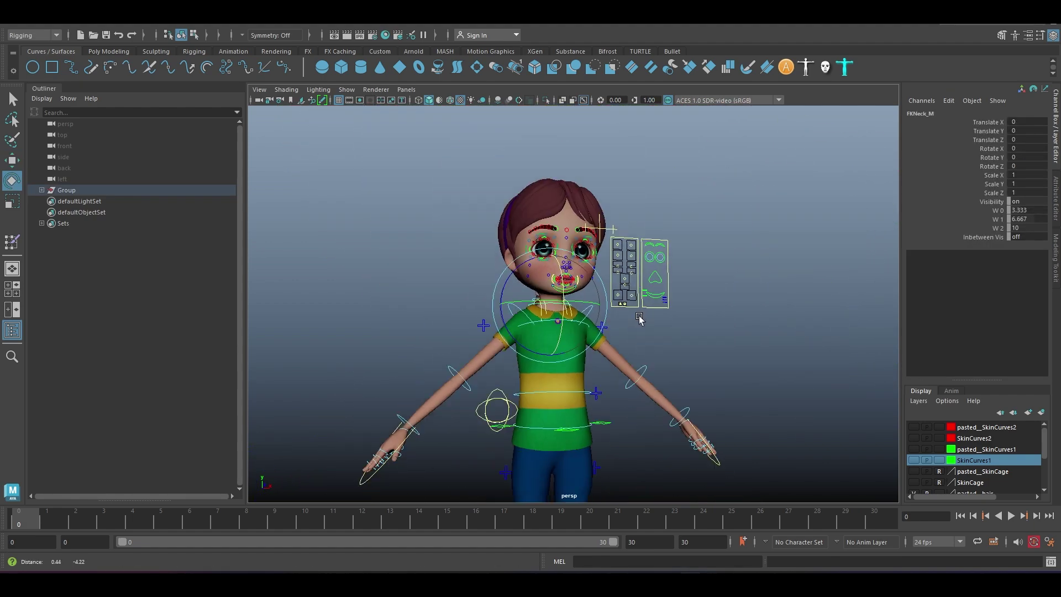
pyautogui.click(607, 423)
pyautogui.moveTo(608, 387); pyautogui.dragTo(657, 357)
pyautogui.press('w')
pyautogui.hotkey('ctrl', 'z')
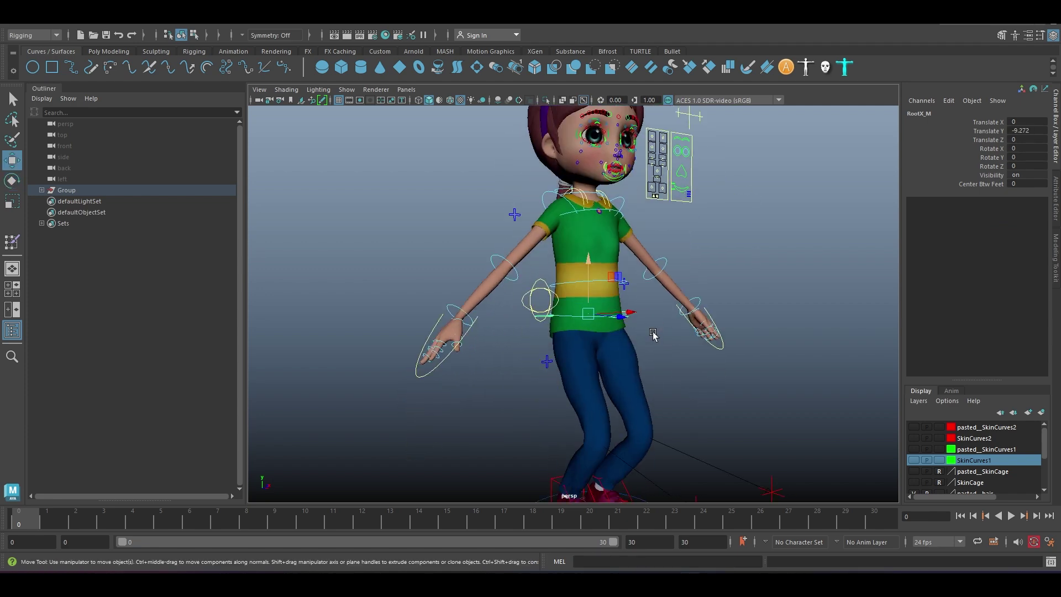
pyautogui.click(668, 355)
pyautogui.rightClick(669, 355)
pyautogui.scroll(4, 636, 332)
pyautogui.click(587, 315)
pyautogui.scroll(-4, 587, 315)
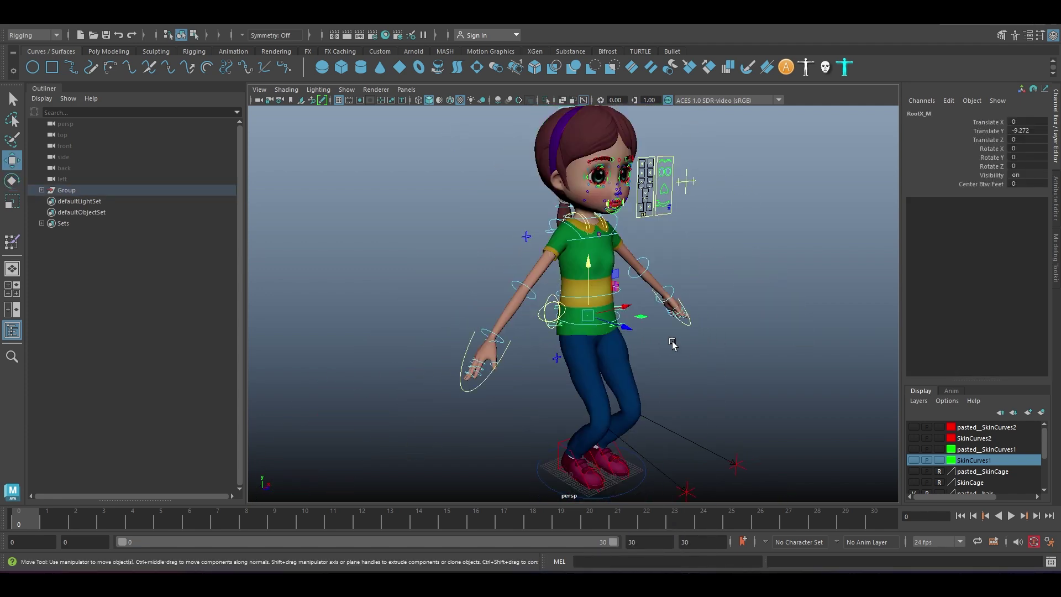
pyautogui.moveTo(589, 287); pyautogui.dragTo(585, 331)
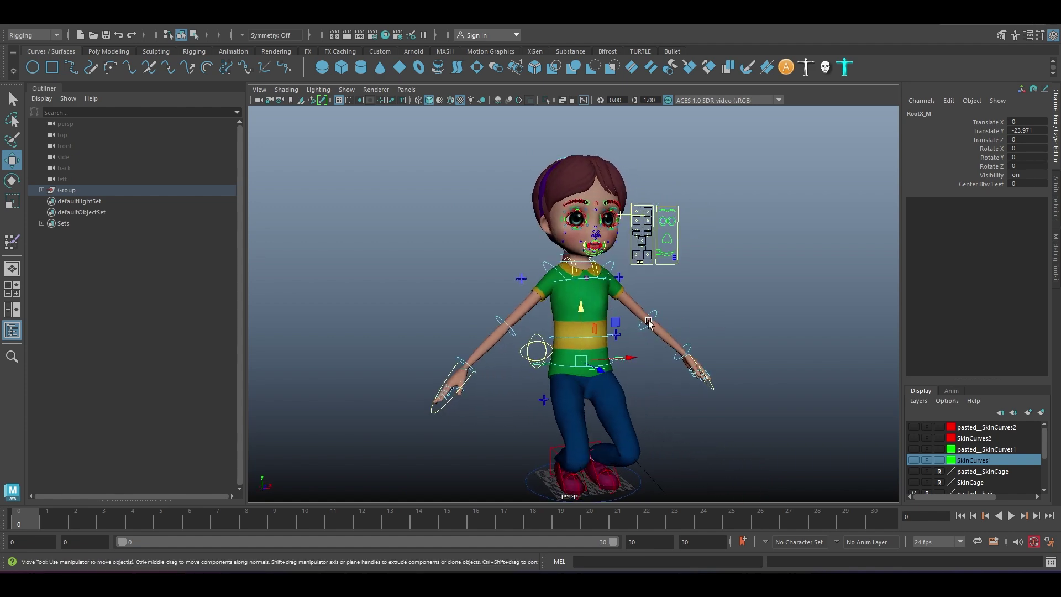
# Raise the character's right arm to horizontal by rotating FKShoulder_R about -44 in Rotate Y.
pyautogui.scroll(3, 474, 323)
pyautogui.click(475, 323)
pyautogui.press('e')
pyautogui.moveTo(497, 310); pyautogui.dragTo(481, 232)
pyautogui.keyDown('alt'); pyautogui.moveTo(480, 232); pyautogui.dragTo(552, 232); pyautogui.keyUp('alt')
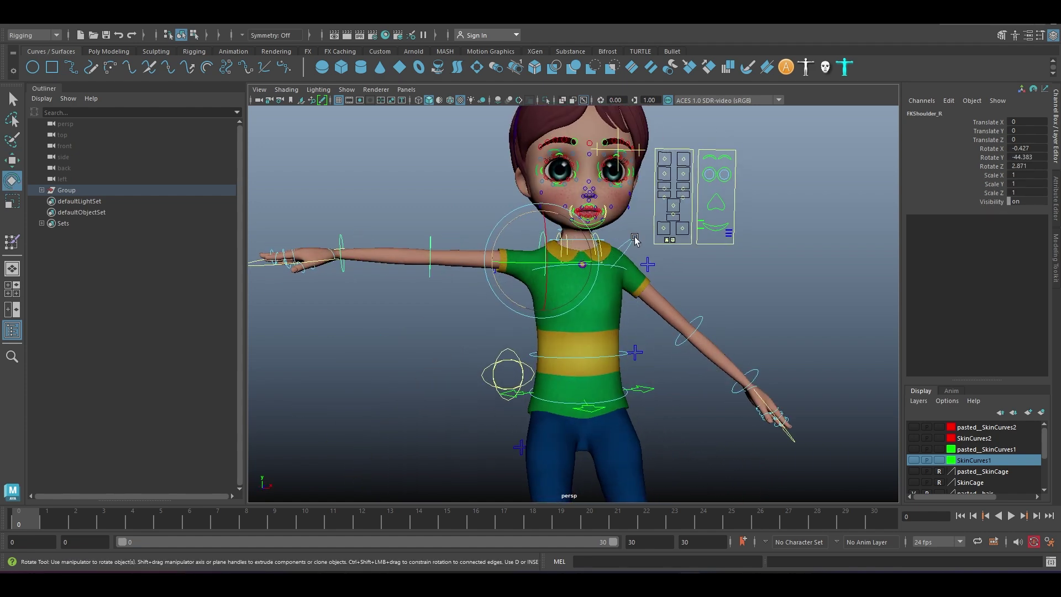
# Raise the character's left arm to horizontal with its shoulder control and bend the left elbow forward.
pyautogui.moveTo(608, 209); pyautogui.dragTo(652, 226)
pyautogui.click(718, 259)
pyautogui.moveTo(718, 260); pyautogui.dragTo(768, 265)
# Bend the character's right elbow forward by rotating its FK elbow control.
pyautogui.click(433, 248)
pyautogui.moveTo(434, 248); pyautogui.dragTo(529, 264)
pyautogui.hotkey('ctrl', 'z')
pyautogui.hotkey('ctrl', 'z')
pyautogui.scroll(-3, 711, 289)
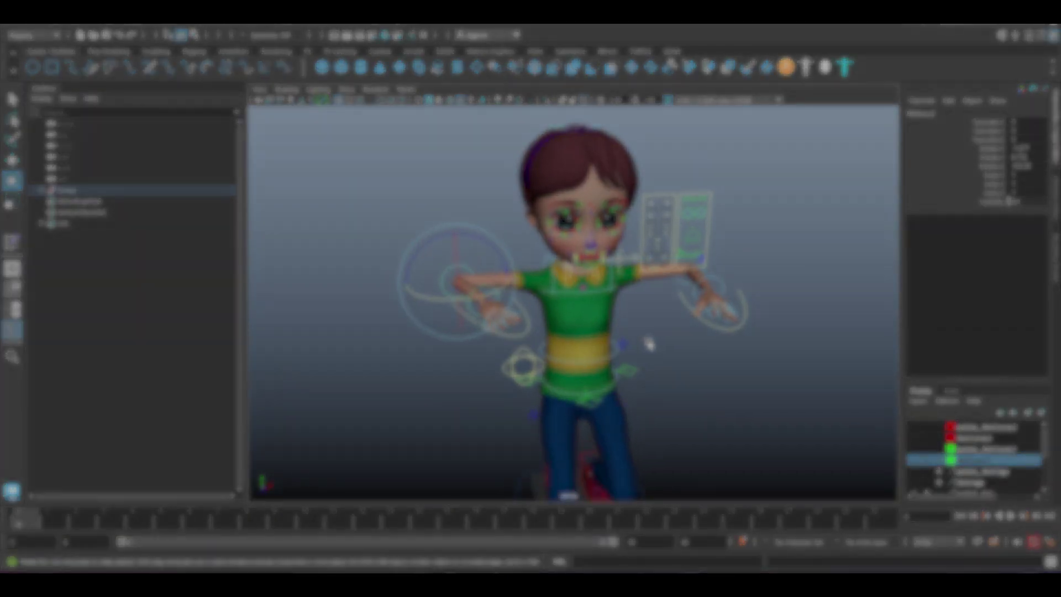